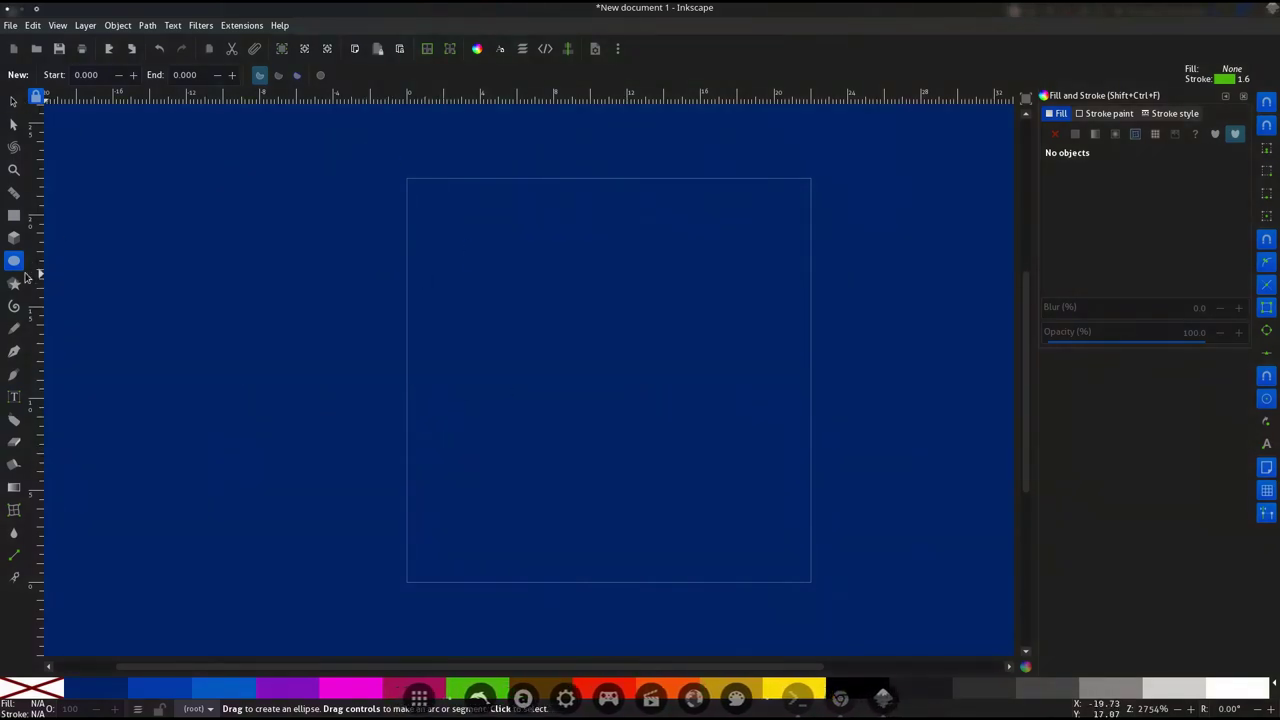
Draw a perfect circle with a solid green fill and no outline.
drag(471, 244, 722, 502)
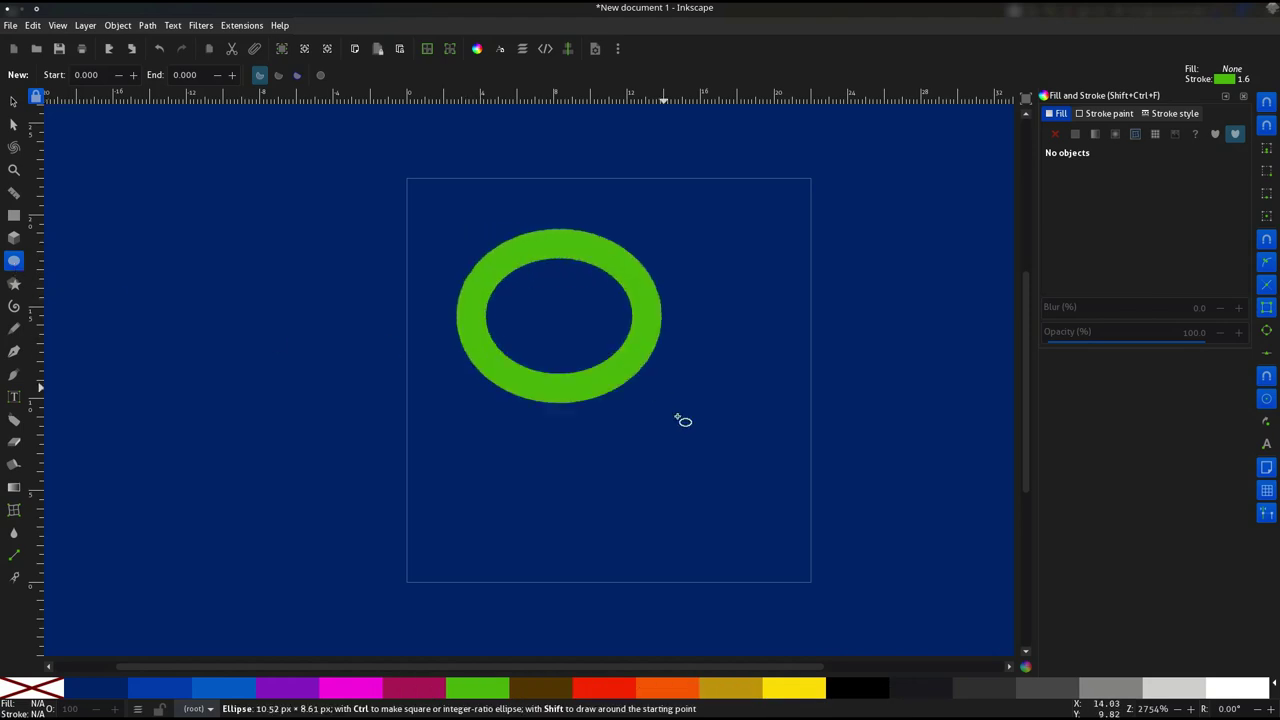
drag(726, 505, 758, 524)
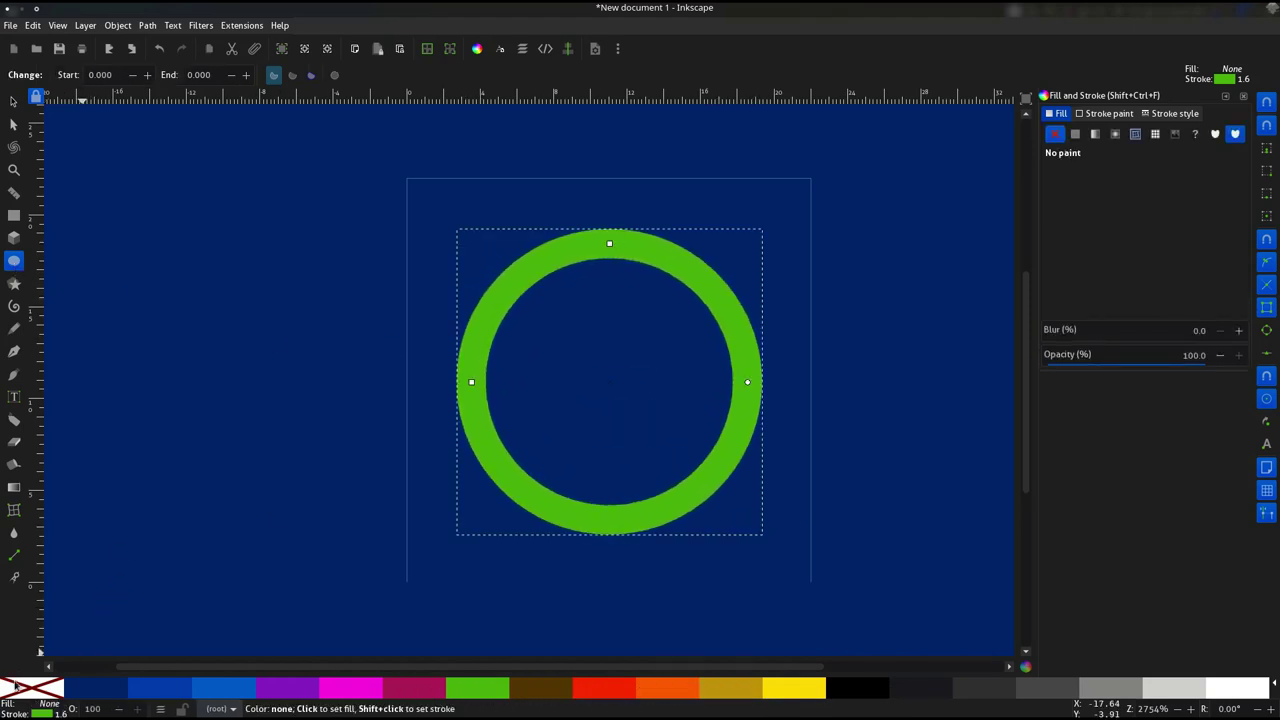
right_click(40, 714)
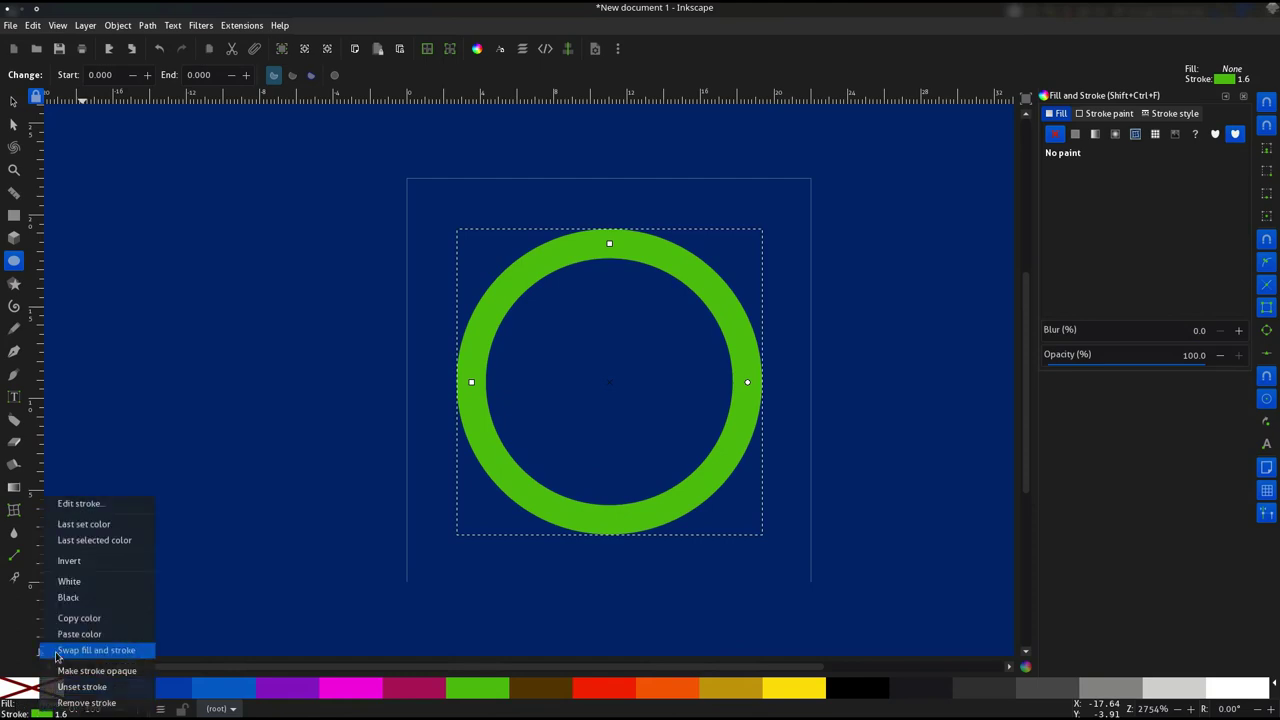
click(100, 648)
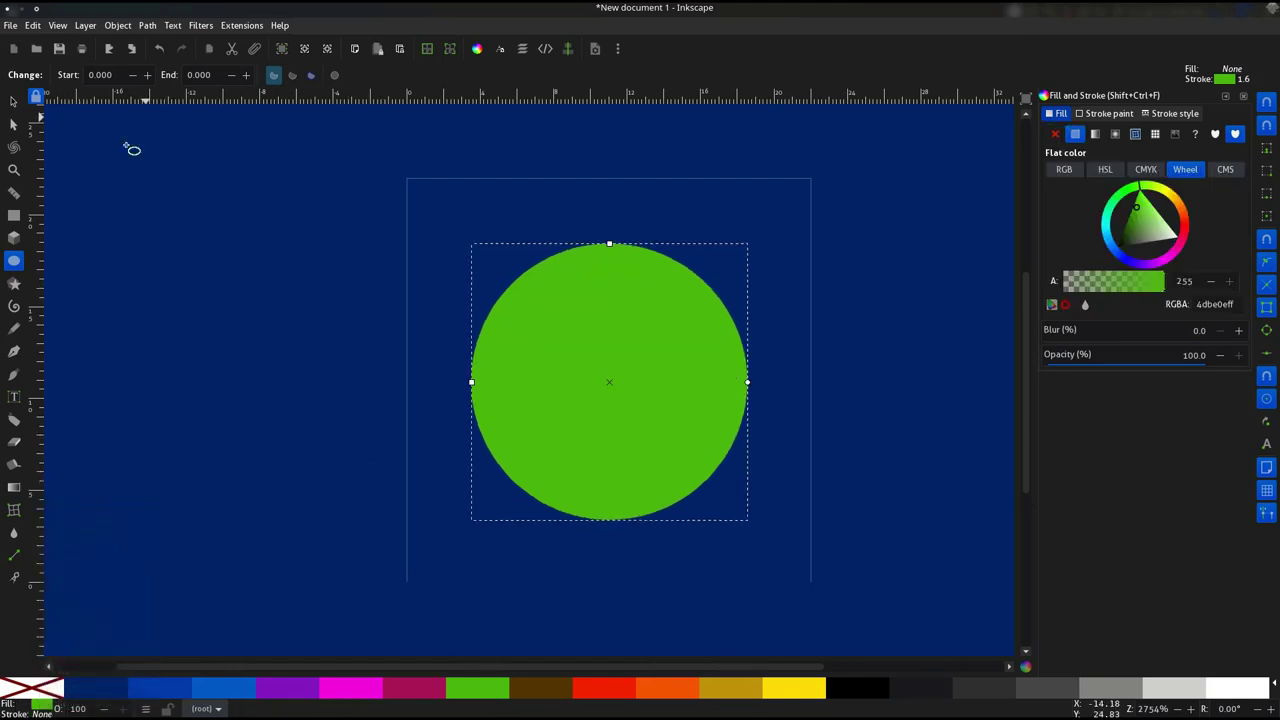
click(104, 75)
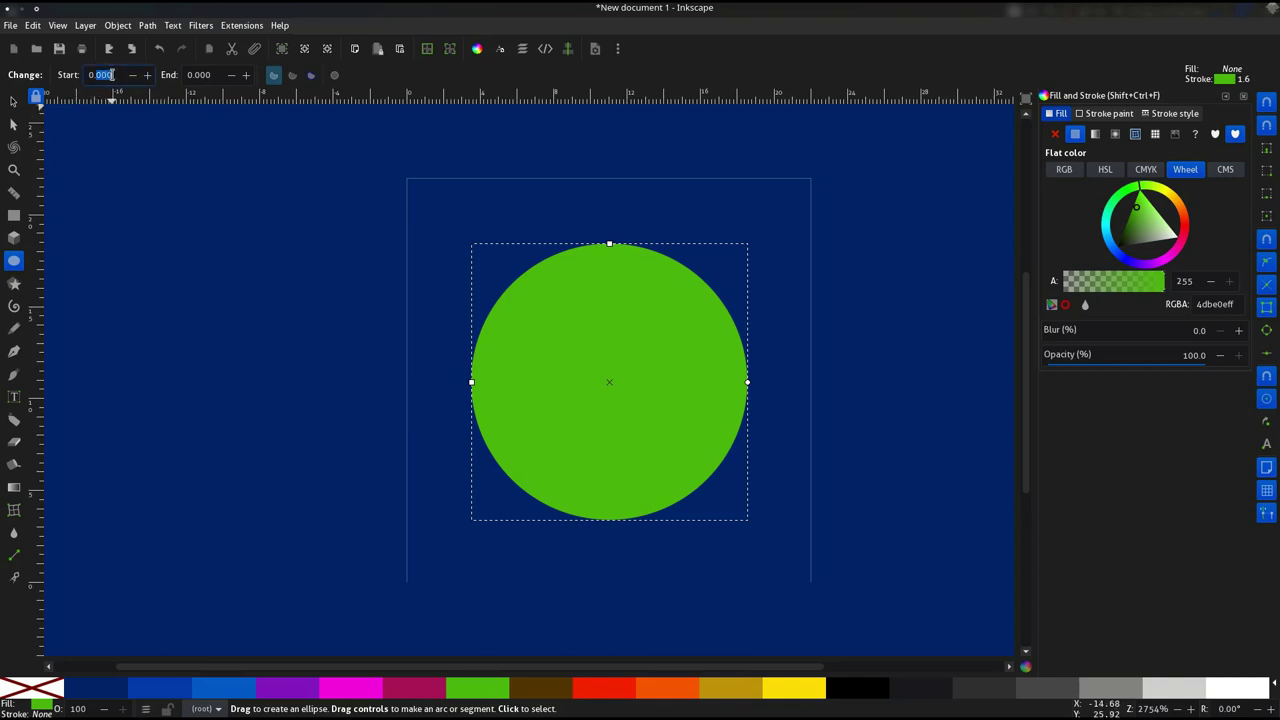
drag(112, 75, 88, 75)
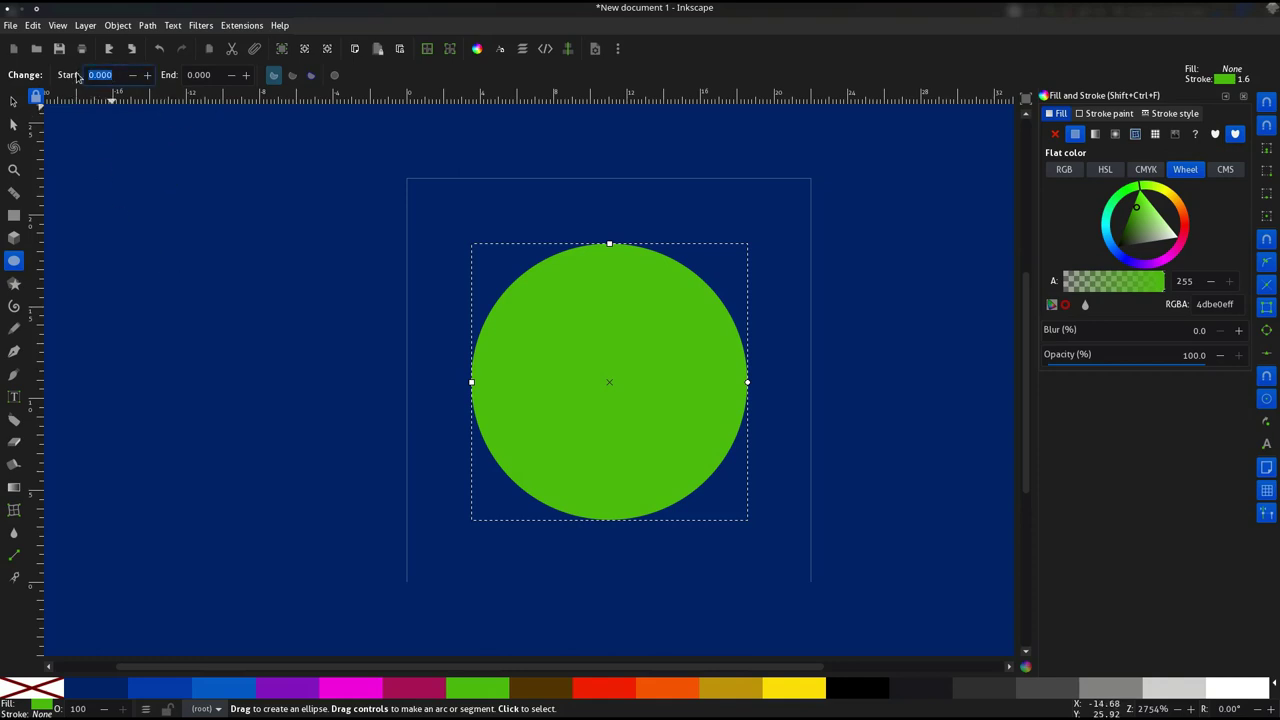
Give the arc a 36° end angle so the circle becomes a pie slice, and zoom in on it.
click(202, 75)
text(36.)
text(0)
key(Return)
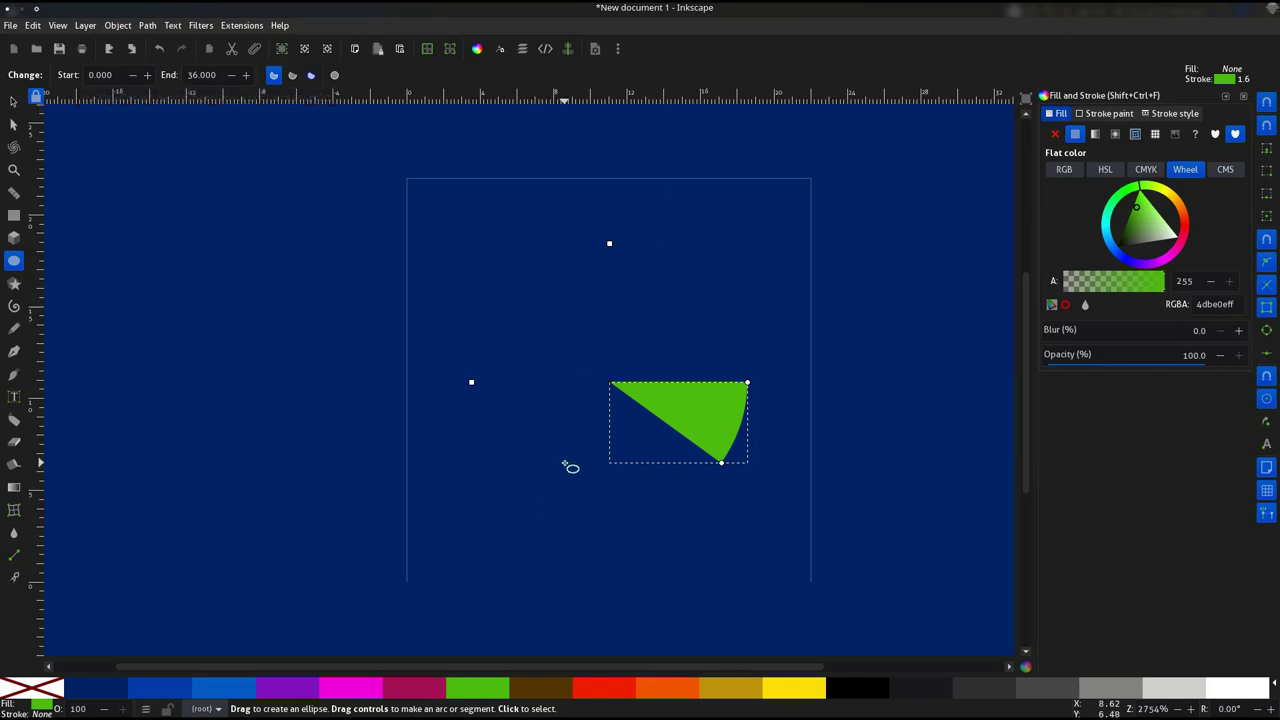
key(ctrl)
key(plus)
key(plus)
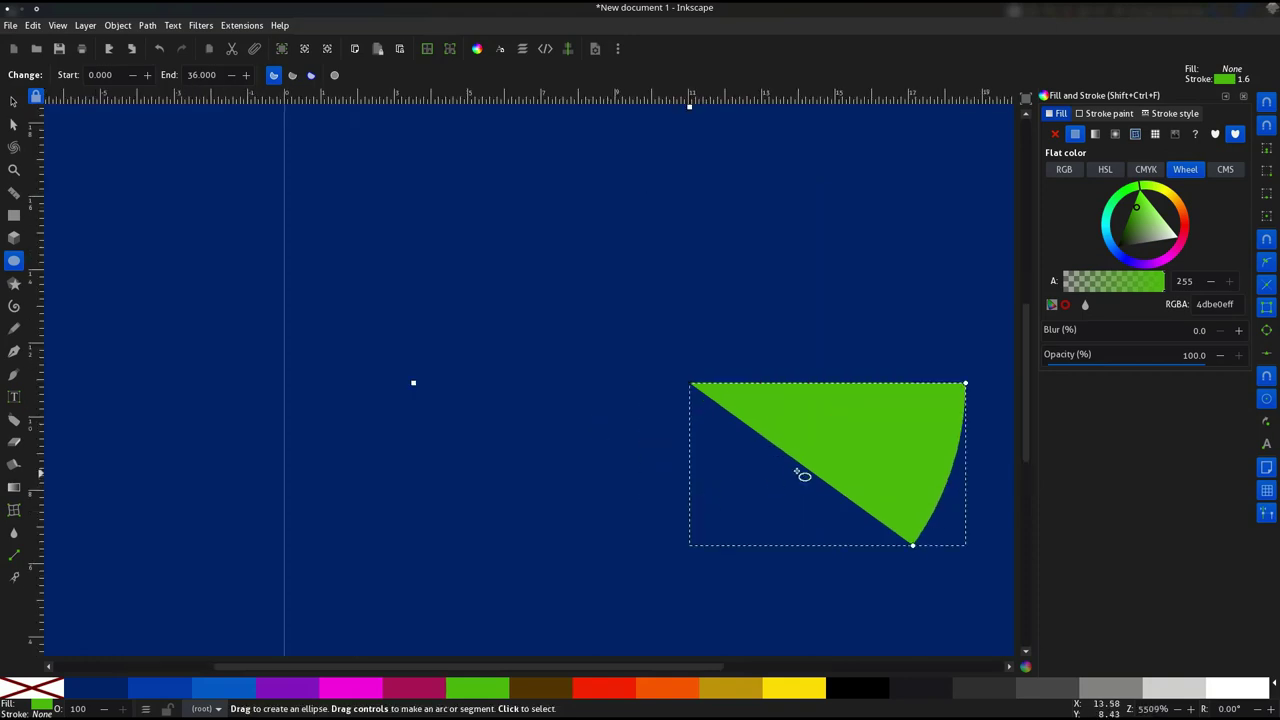
drag(807, 445, 566, 406)
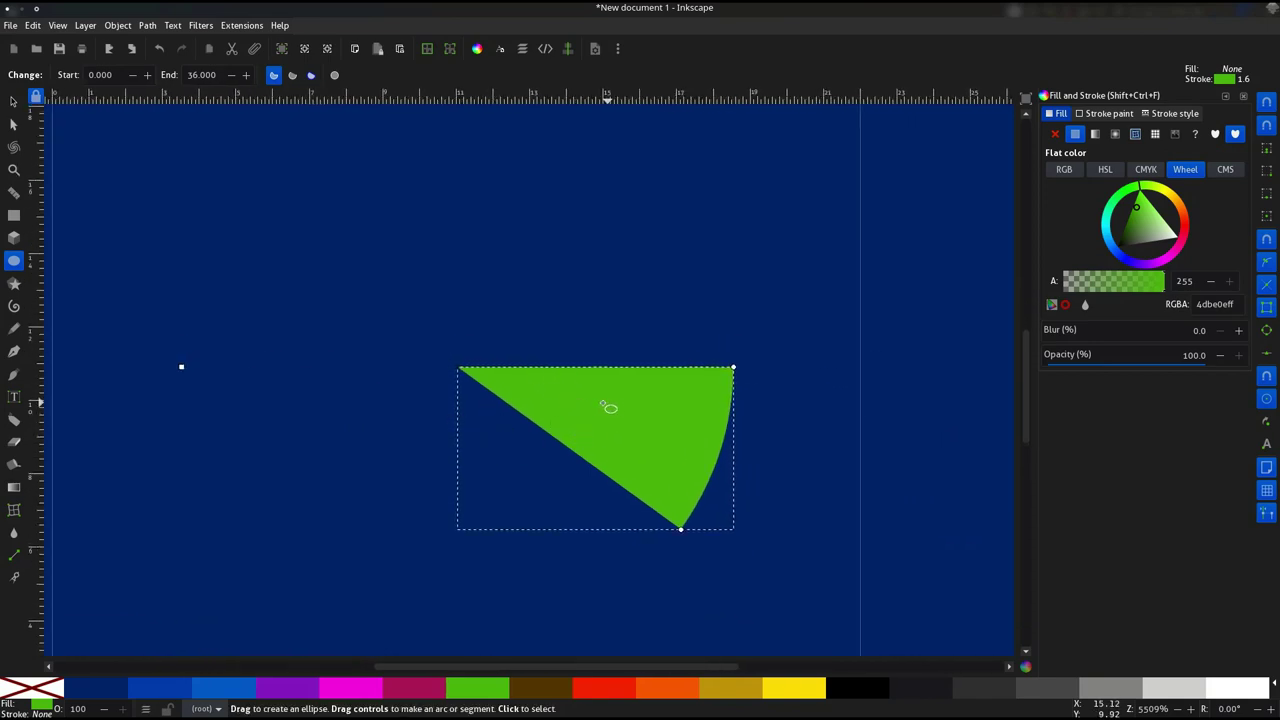
click(13, 103)
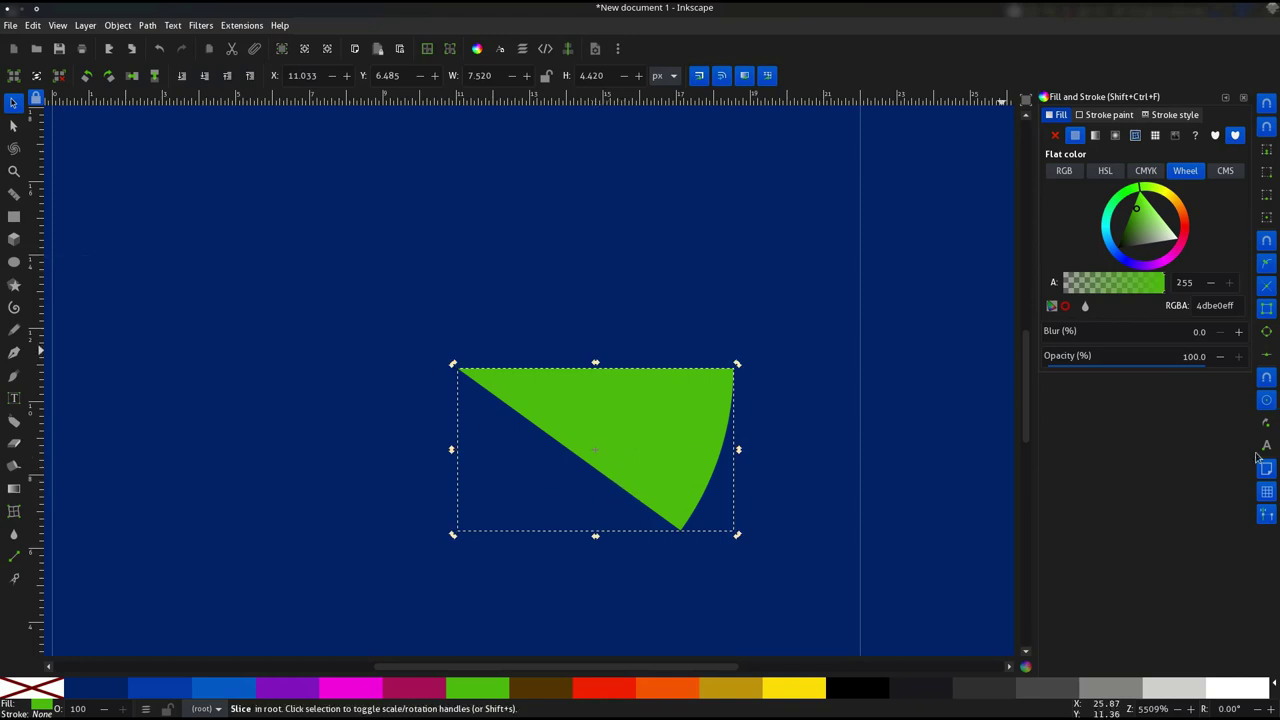
With cusp-node snapping on, snap the slice's rotation centre onto its pointed tip.
click(1266, 423)
drag(594, 454, 458, 368)
scroll(376, 276, down, 1)
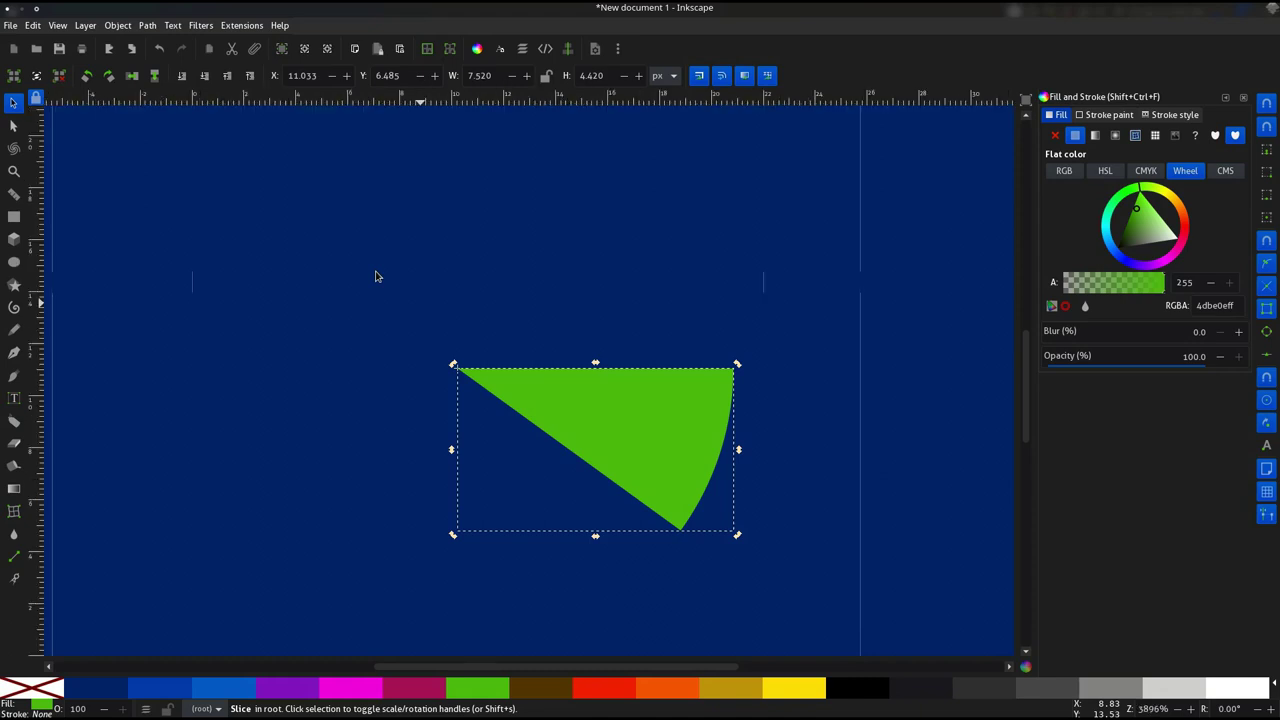
scroll(376, 276, down, 1)
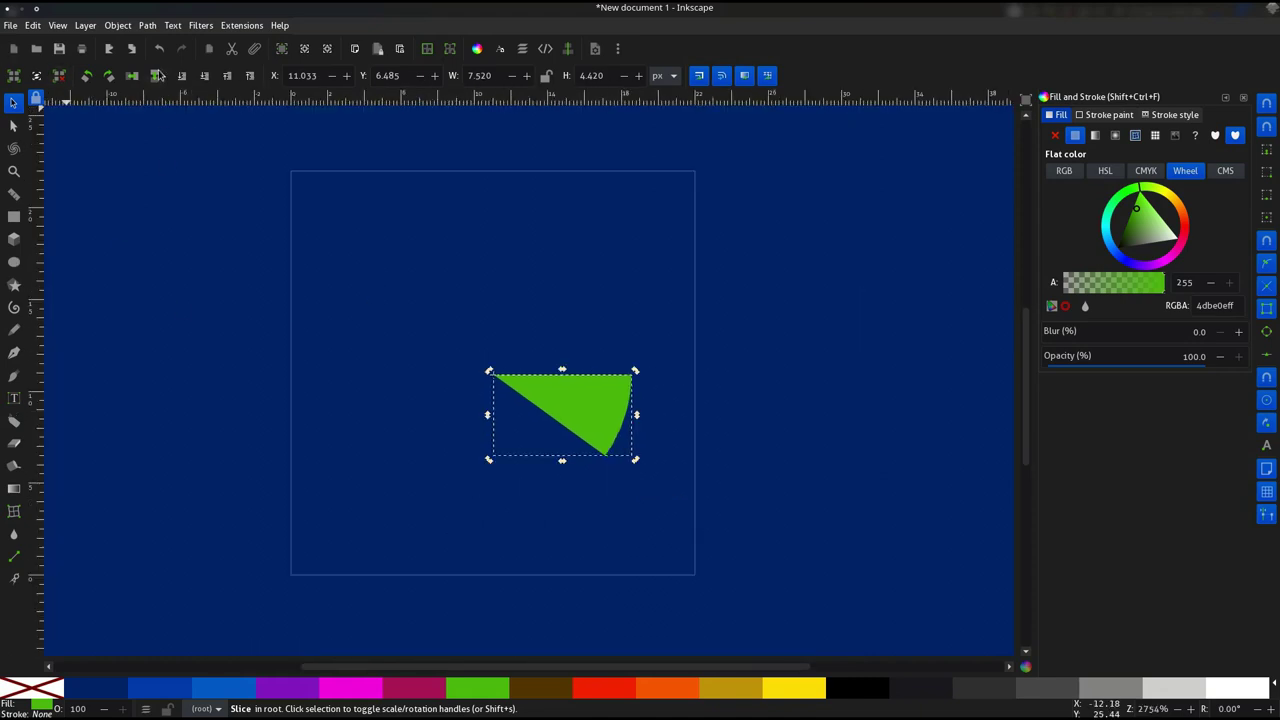
click(118, 25)
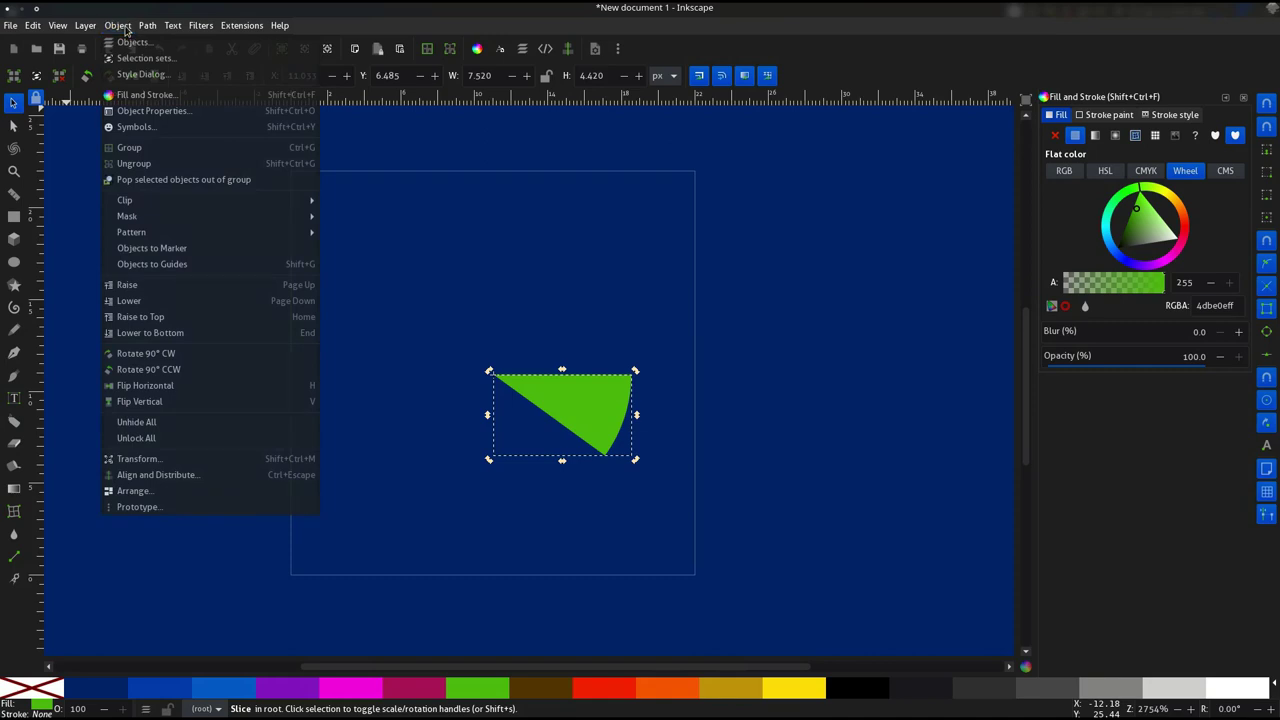
Open Edit > Clone > Create Tiled Clones and maximize the window.
click(120, 26)
click(10, 25)
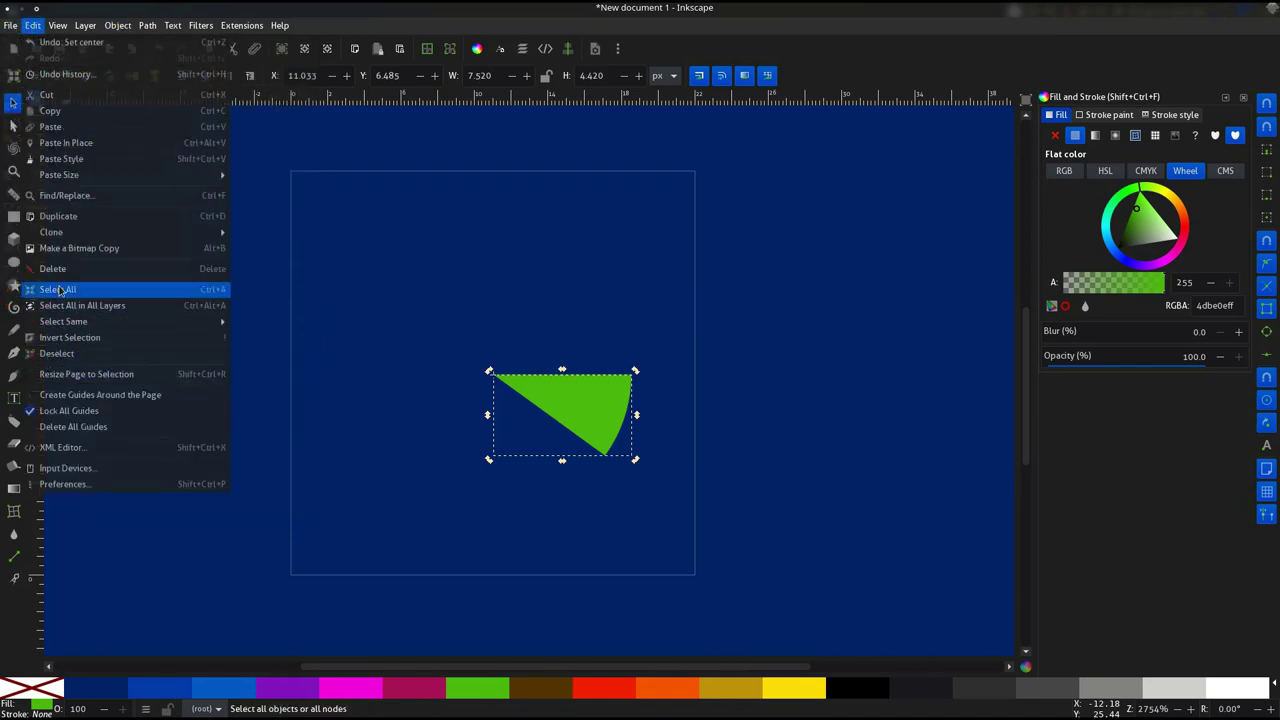
mouse_move(51, 232)
click(285, 250)
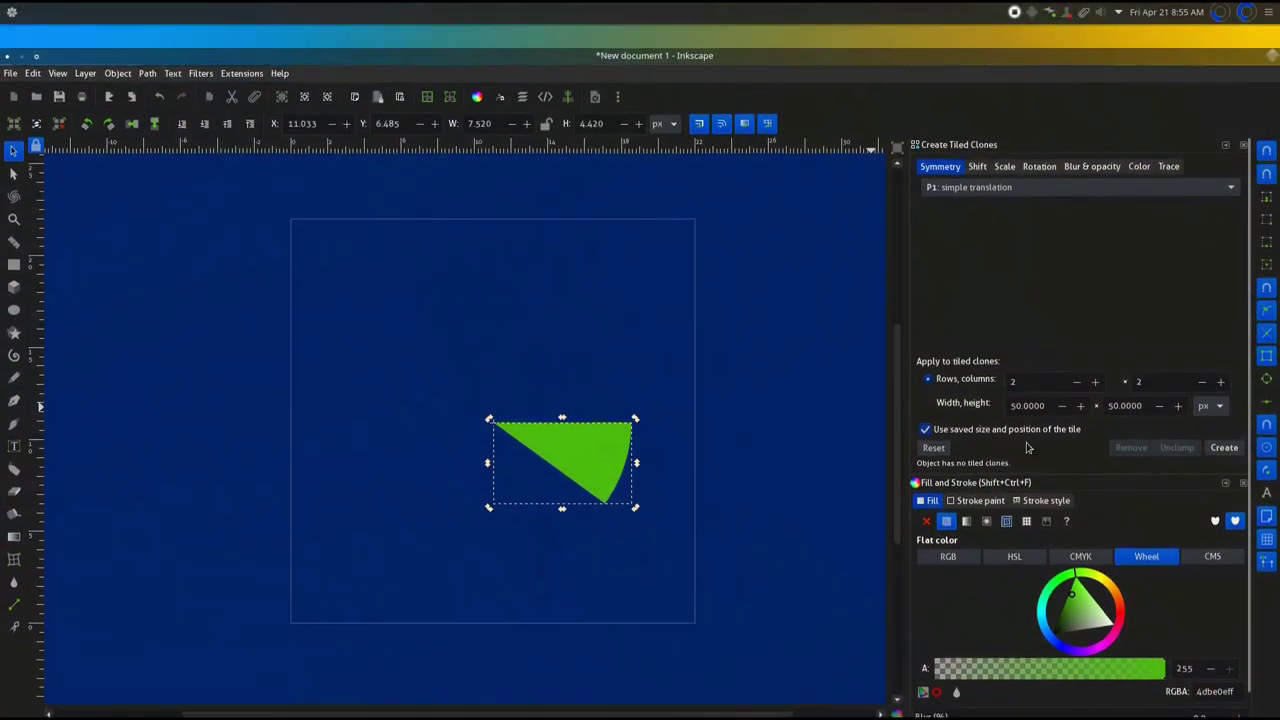
drag(841, 62, 882, 12)
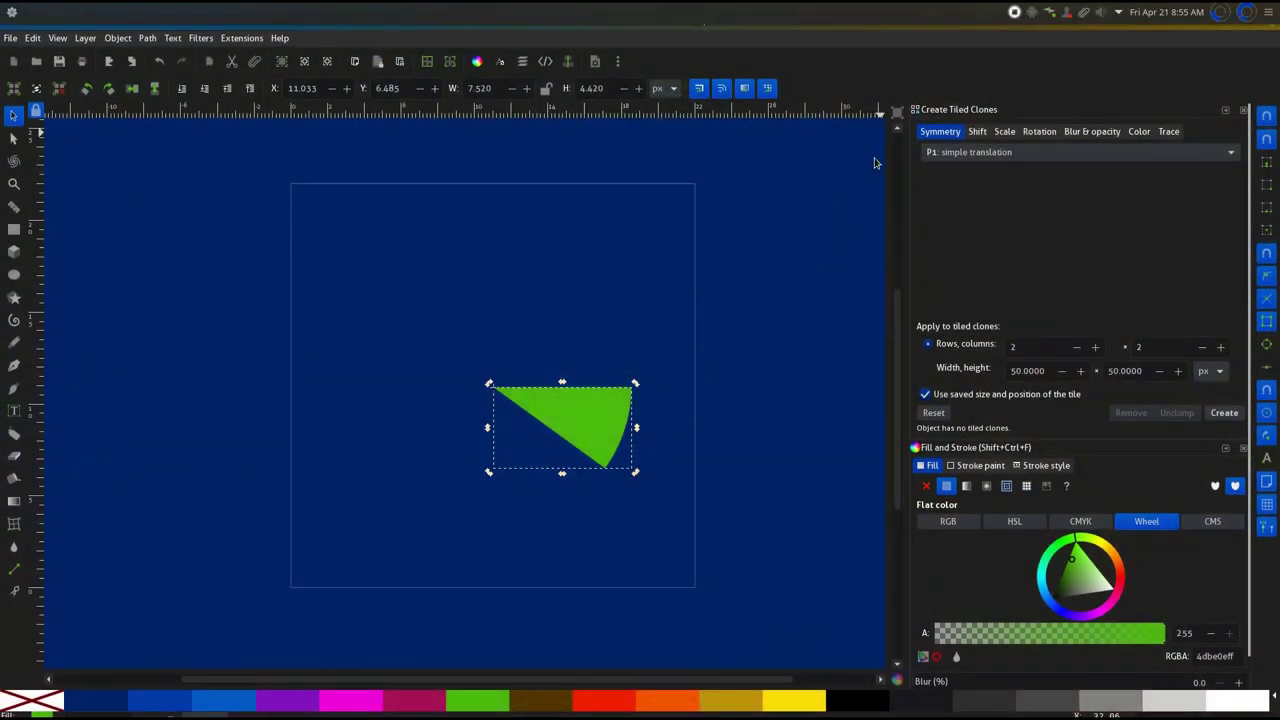
click(757, 254)
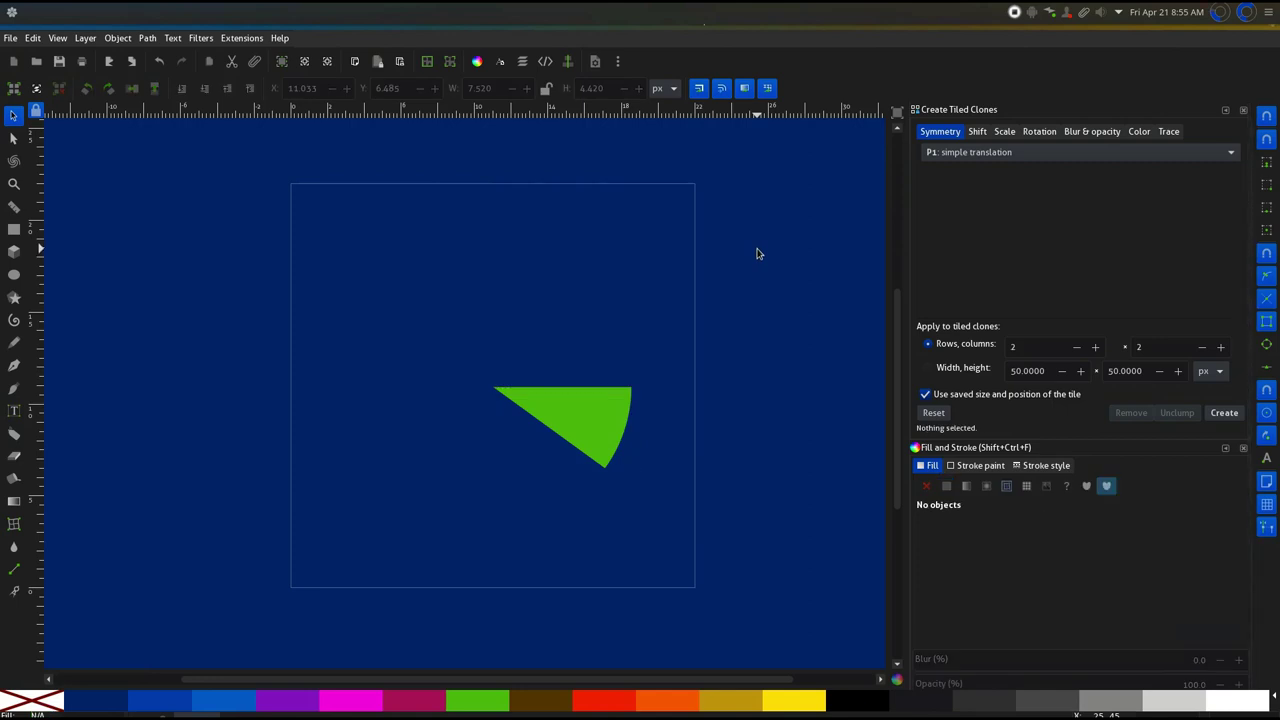
Go fullscreen and set the tiling to 1 row by 10 columns.
key(F11)
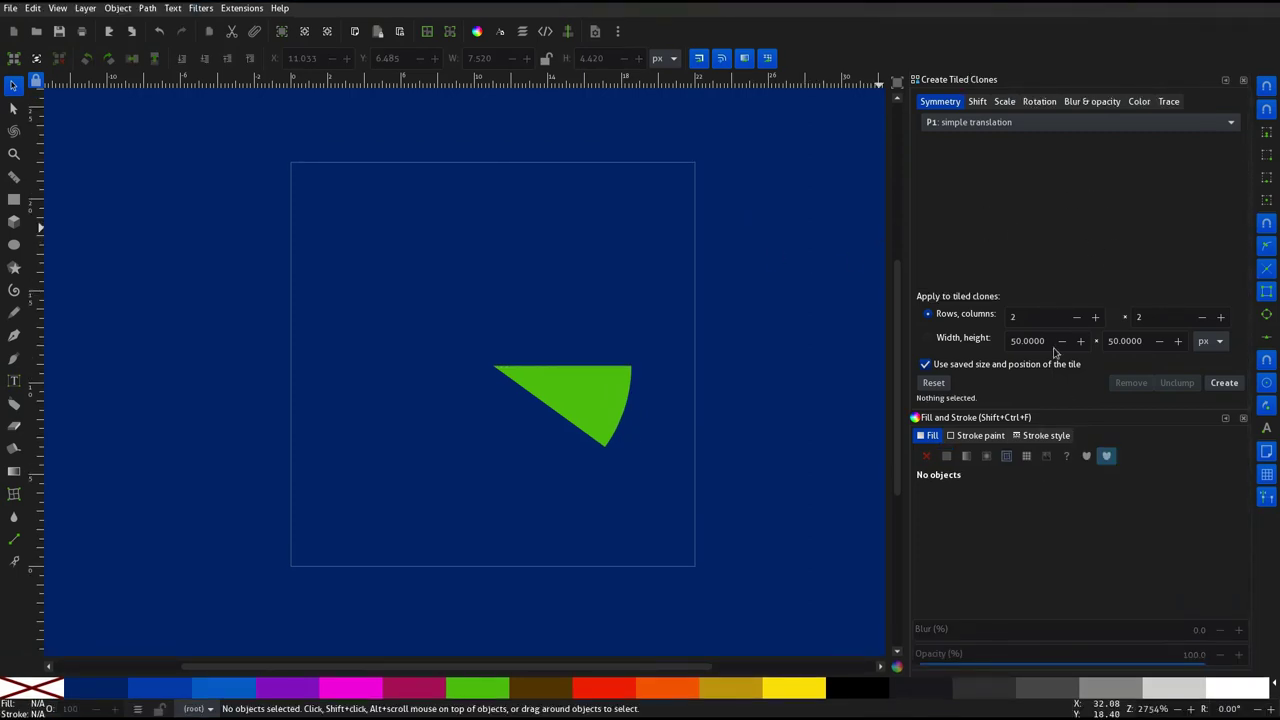
double_click(1030, 312)
text(1)
double_click(1158, 316)
text(1)
Exclude tile size from the row and column shifts, and rotate each column 36°.
click(978, 103)
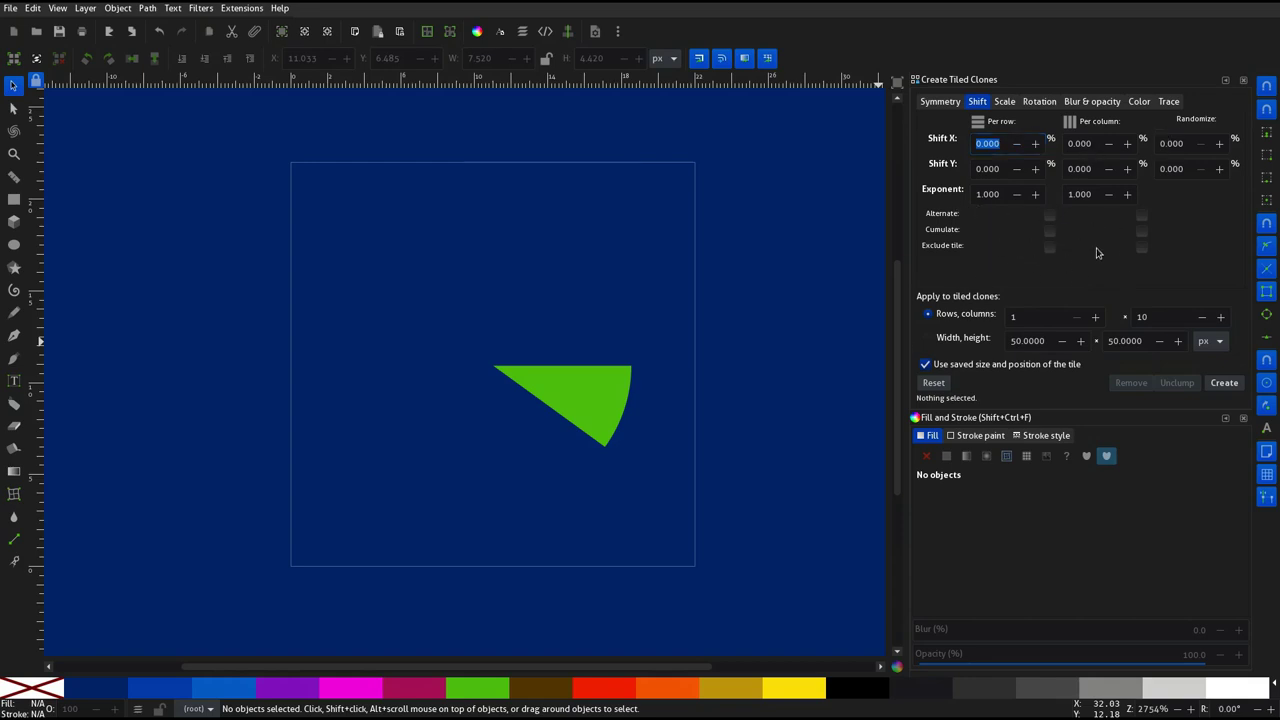
click(1050, 246)
click(1142, 250)
click(1006, 103)
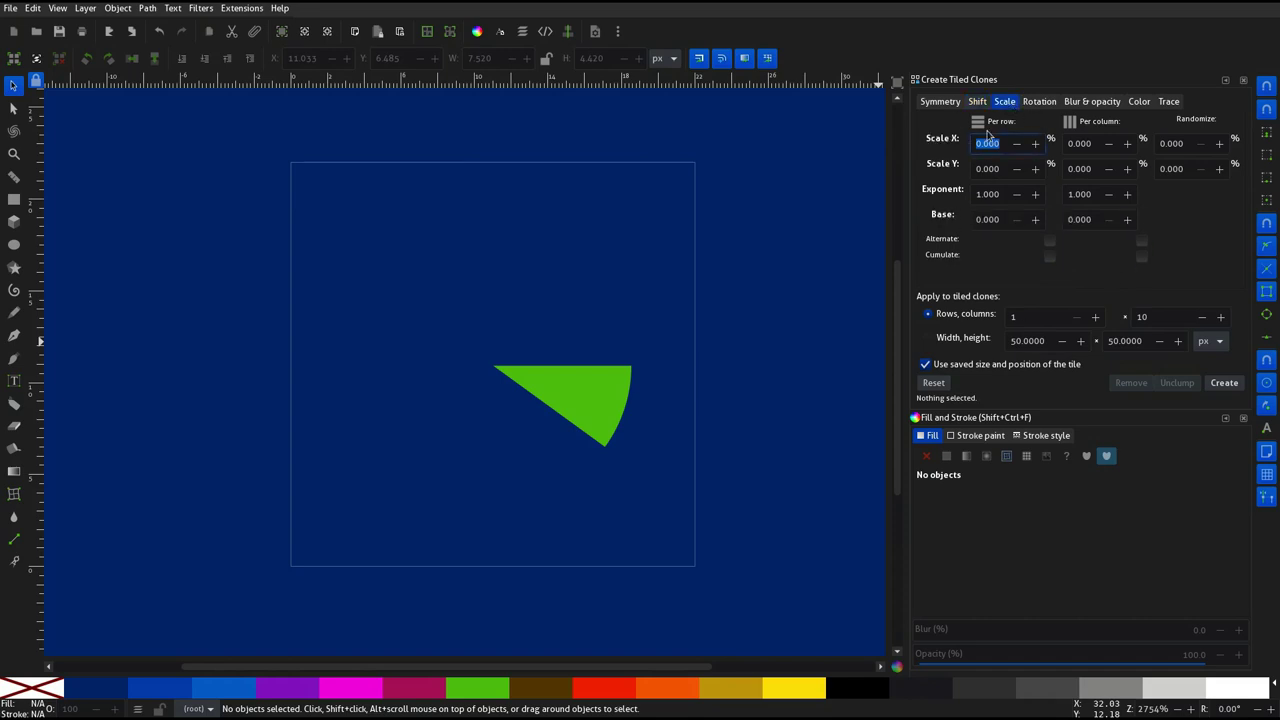
click(1039, 101)
triple_click(1077, 143)
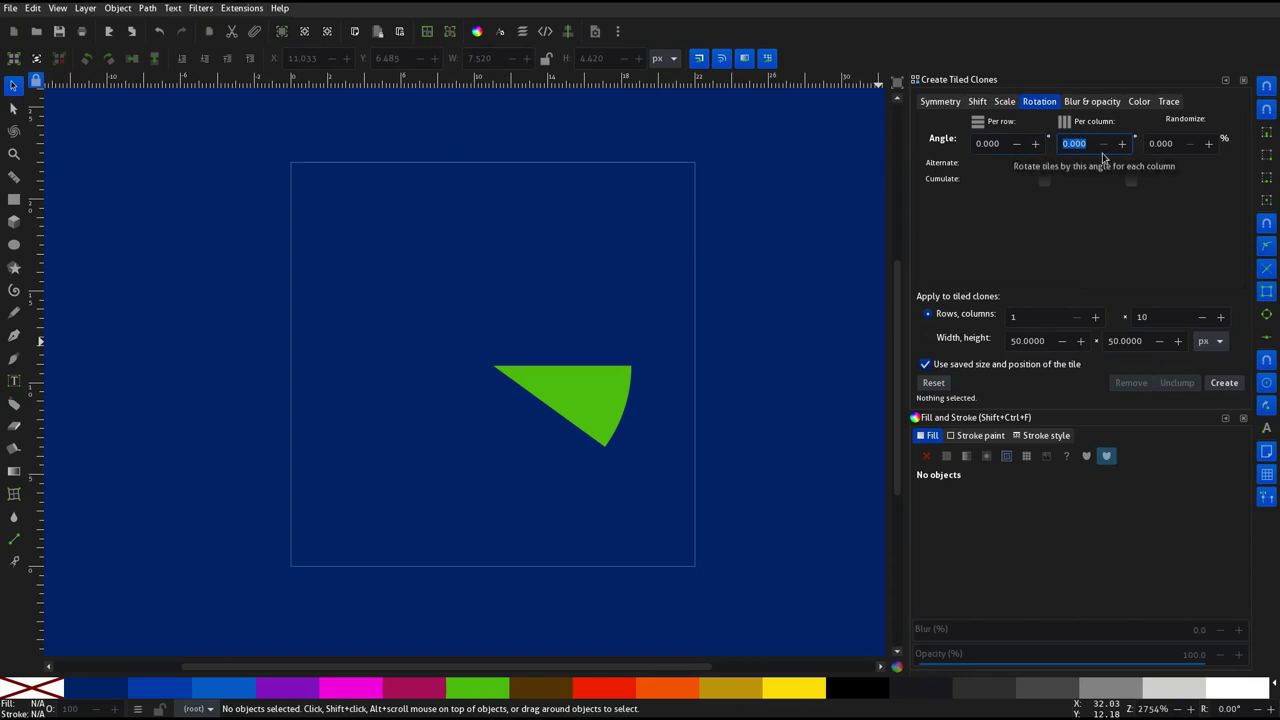
text(360/)
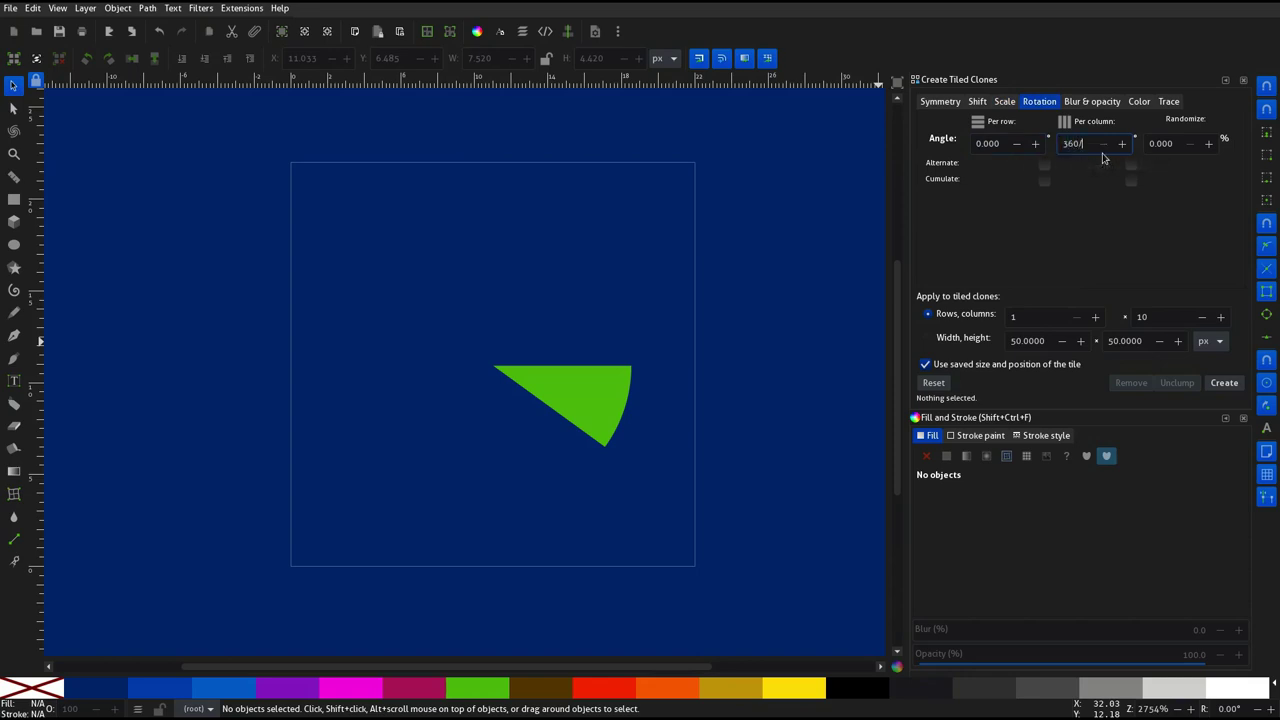
text(10)
key(Return)
Reselect the slice, set its fill to Unset, and bring back the tiled clones colour settings.
click(545, 399)
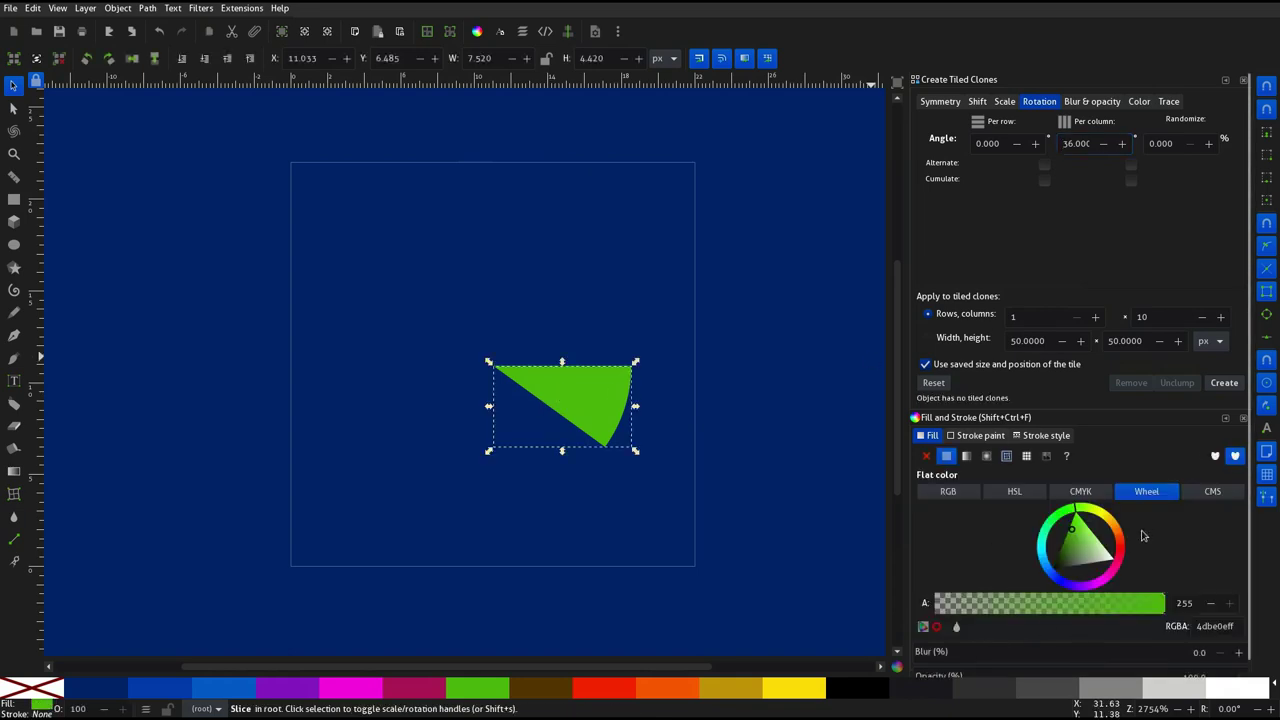
click(1227, 81)
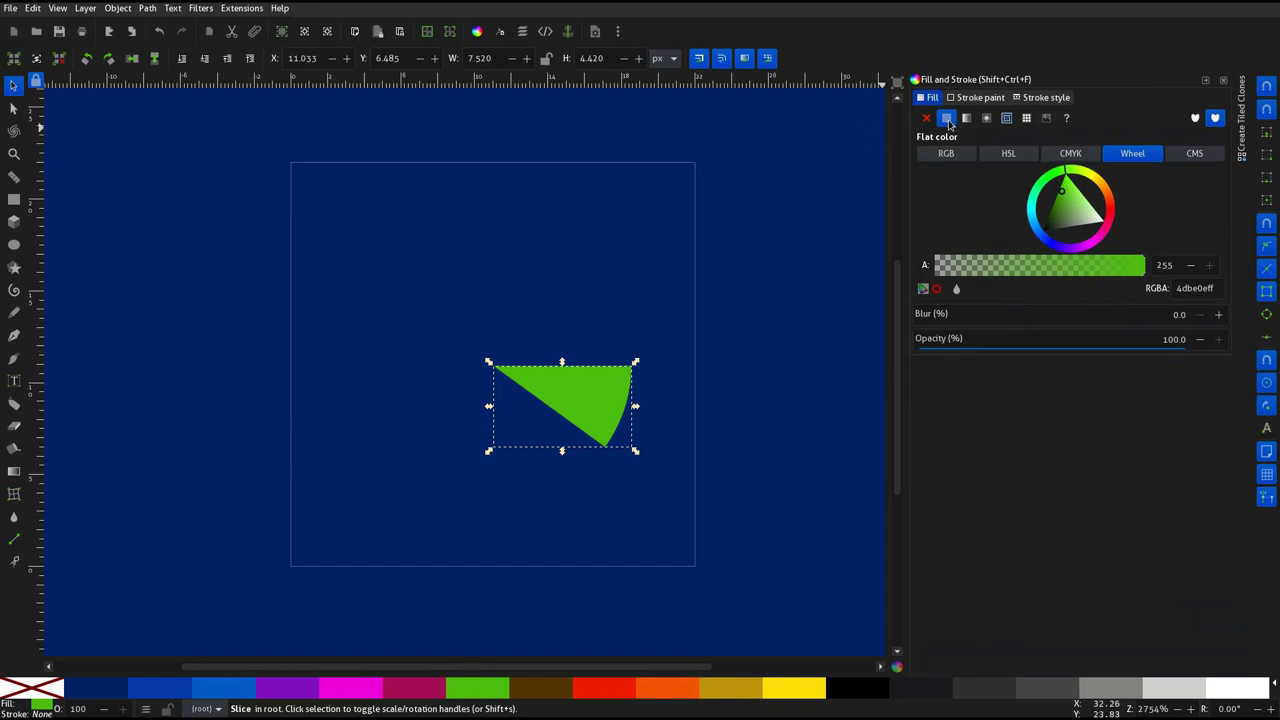
click(1066, 118)
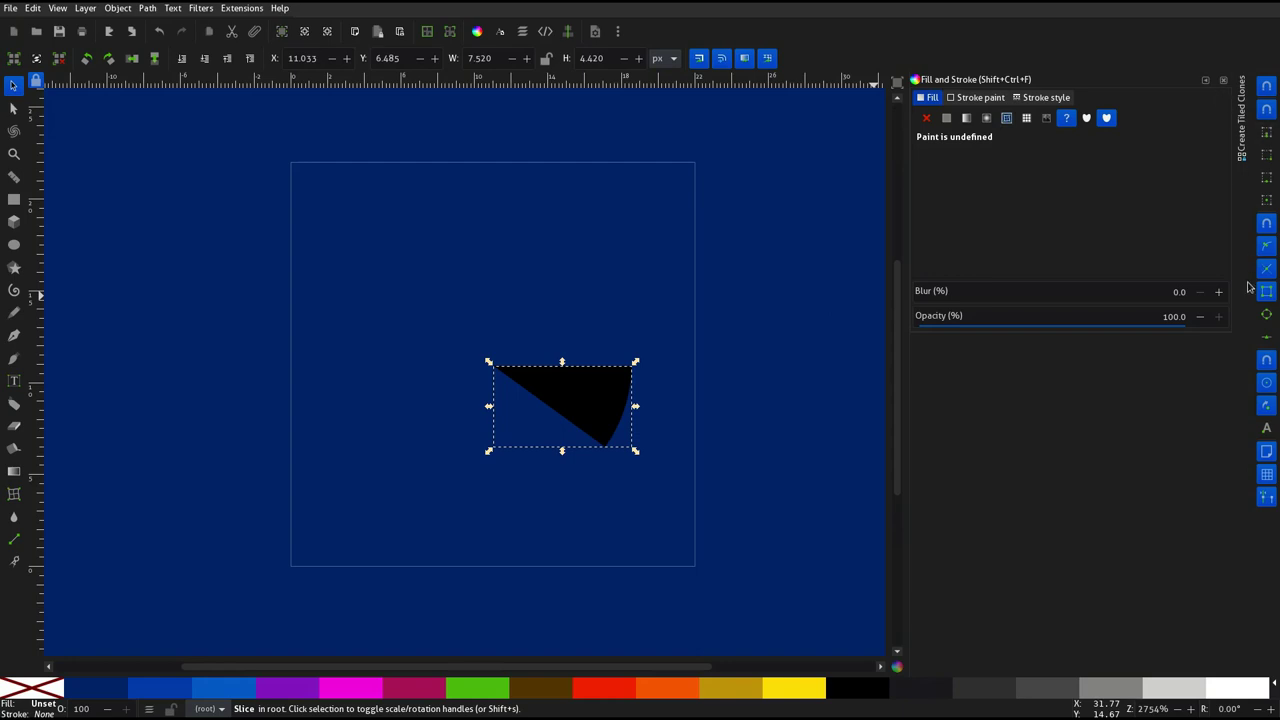
click(1244, 143)
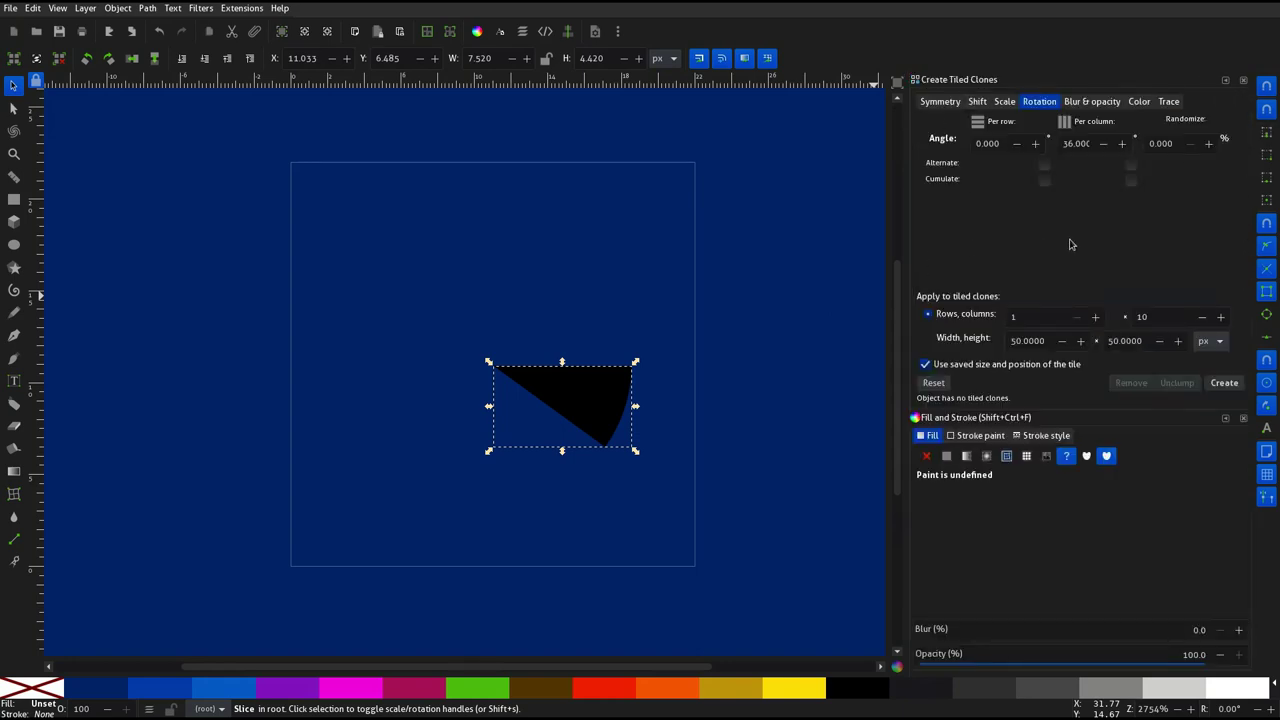
click(1139, 101)
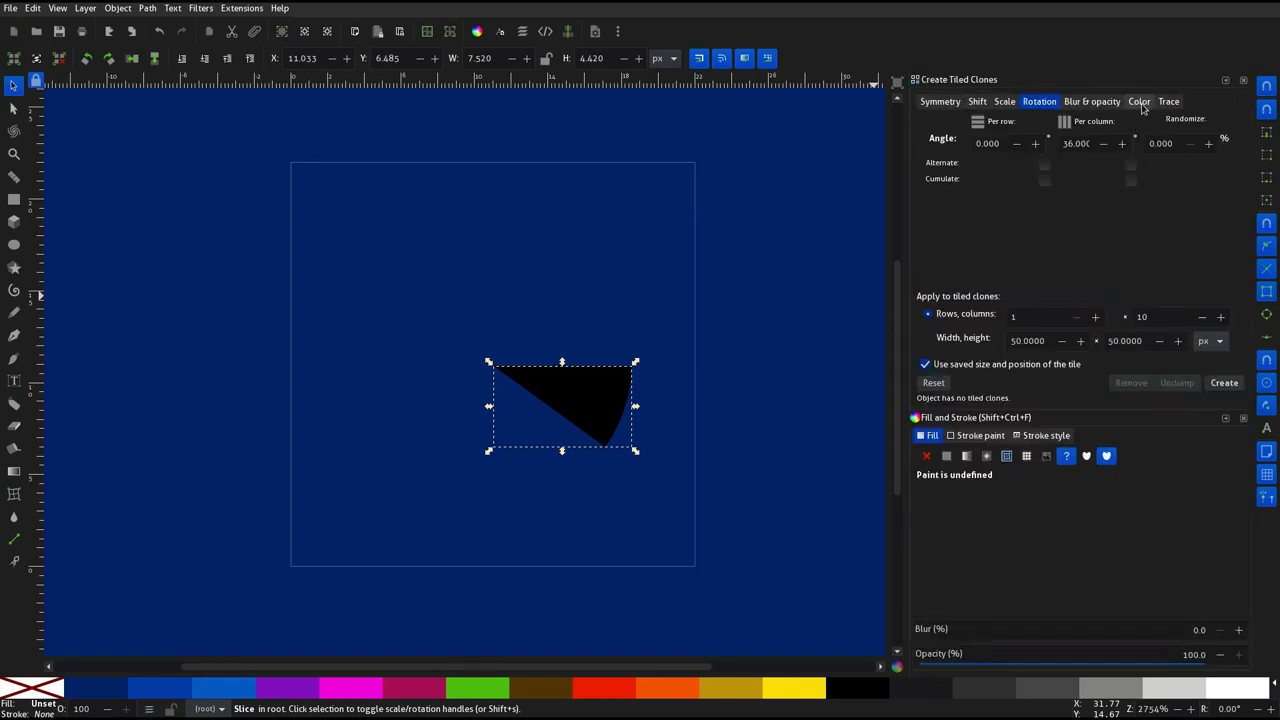
Create the clones starting from red ff0000ff with a 10% hue shift per column.
click(980, 118)
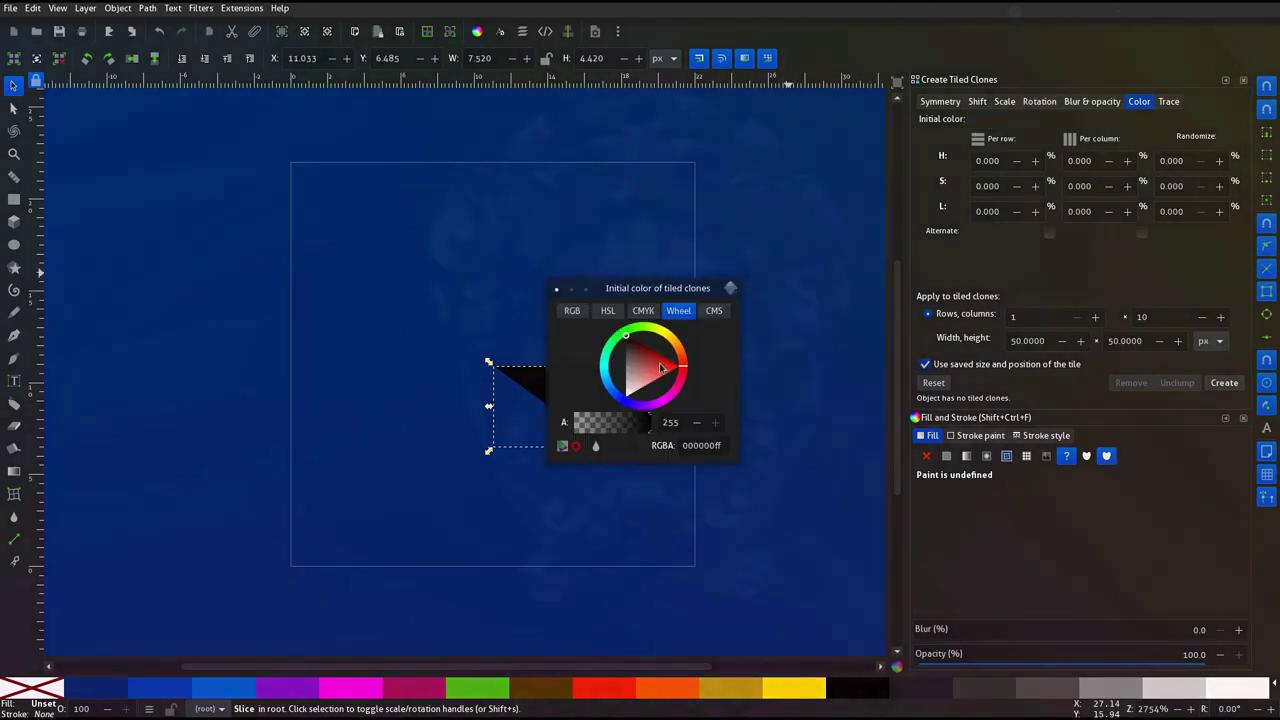
drag(652, 364, 706, 372)
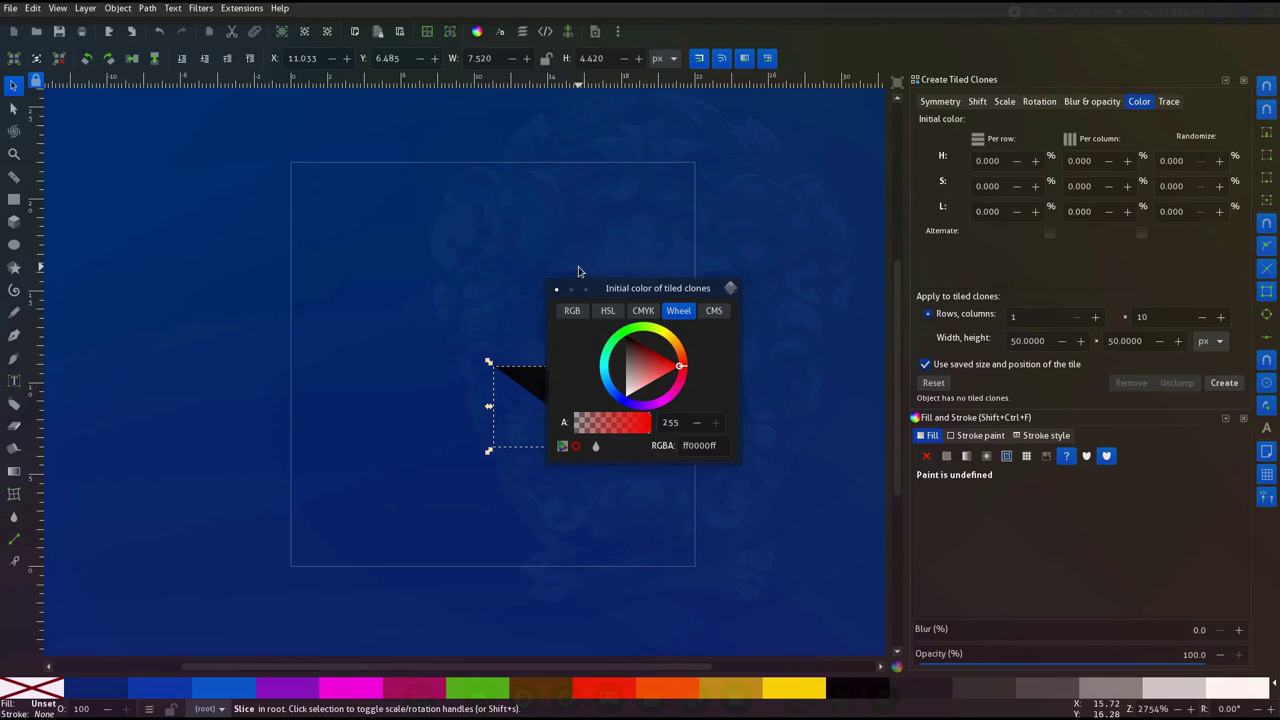
click(545, 300)
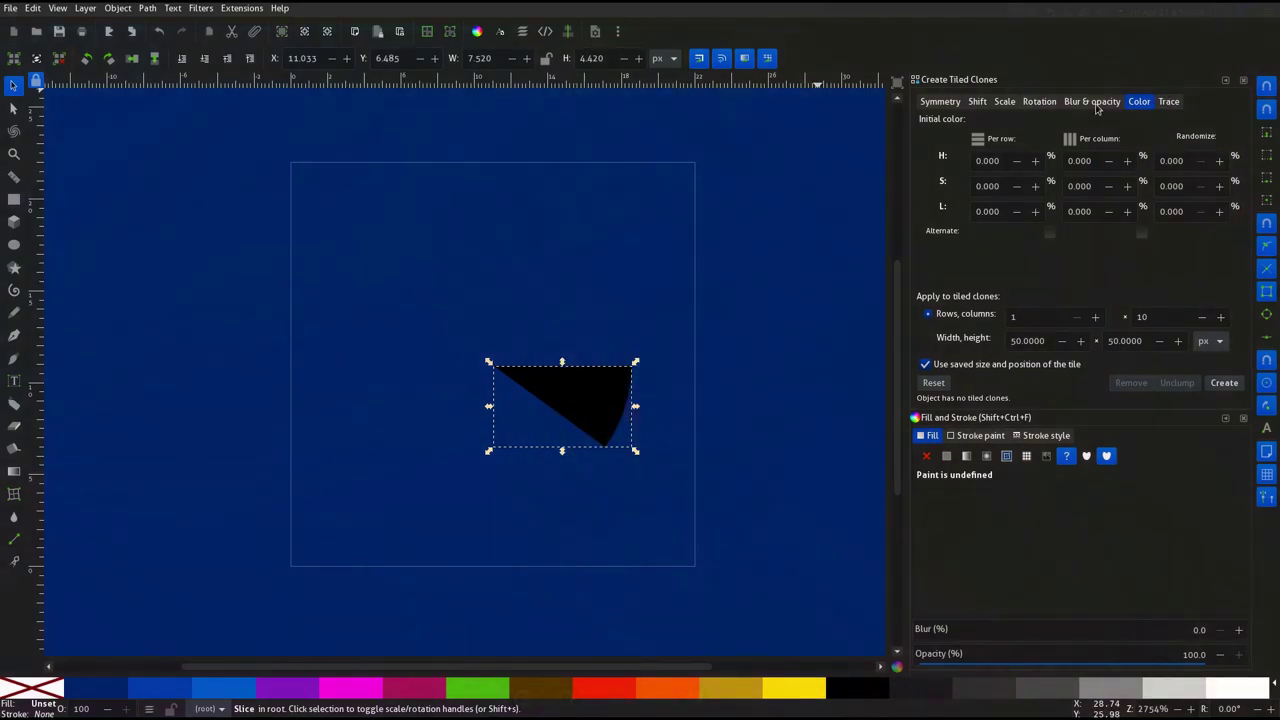
text(0)
text(0)
click(1223, 383)
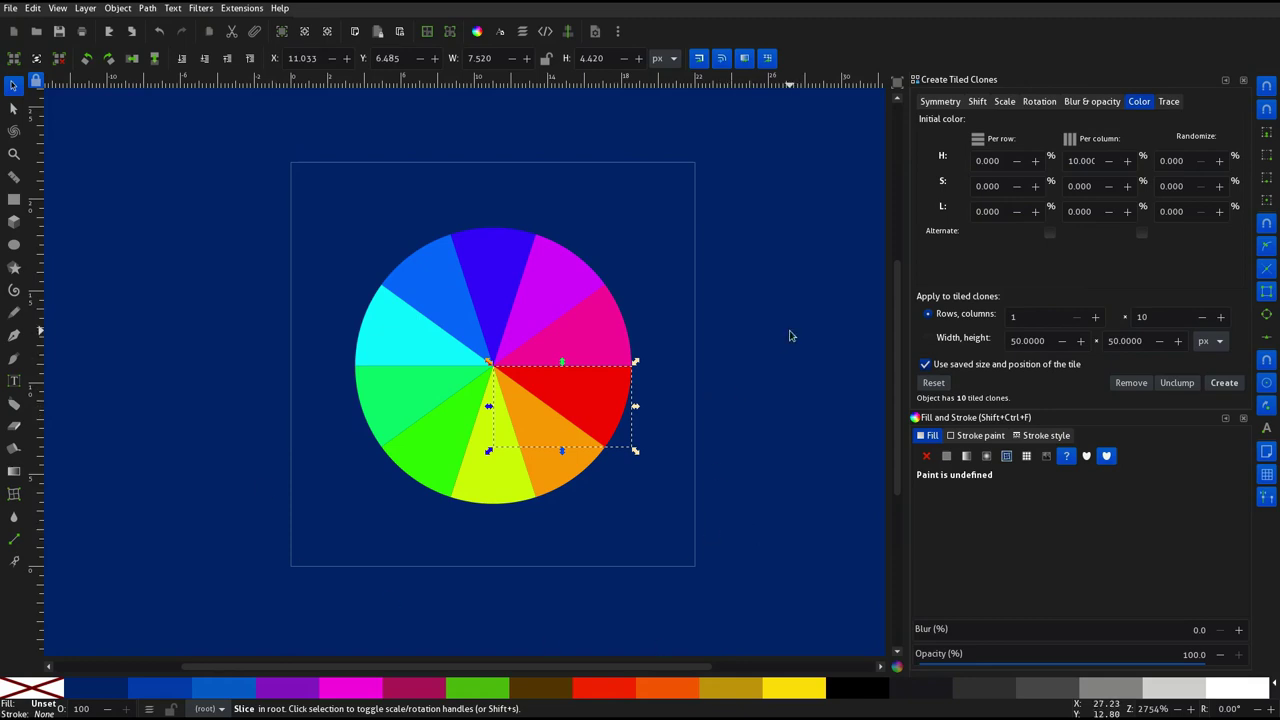
key(alt+Tab)
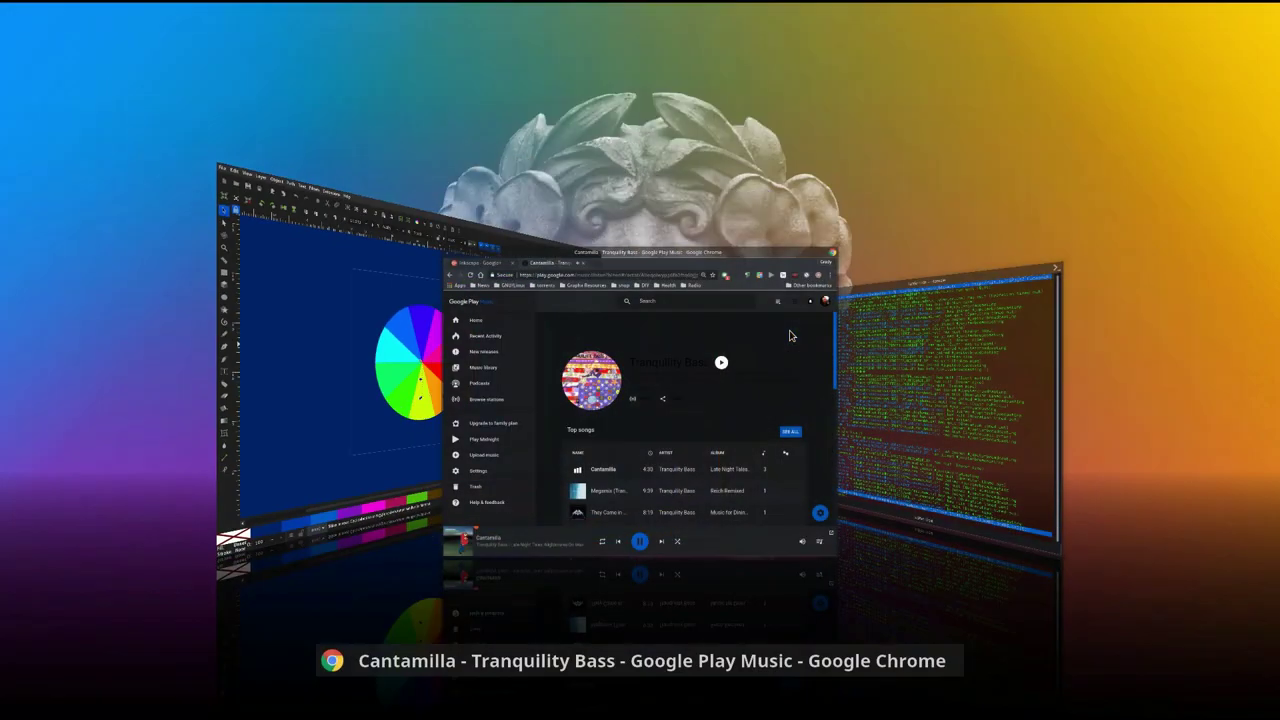
key(Tab)
key(Tab)
key(Tab)
key(Tab)
key(Tab)
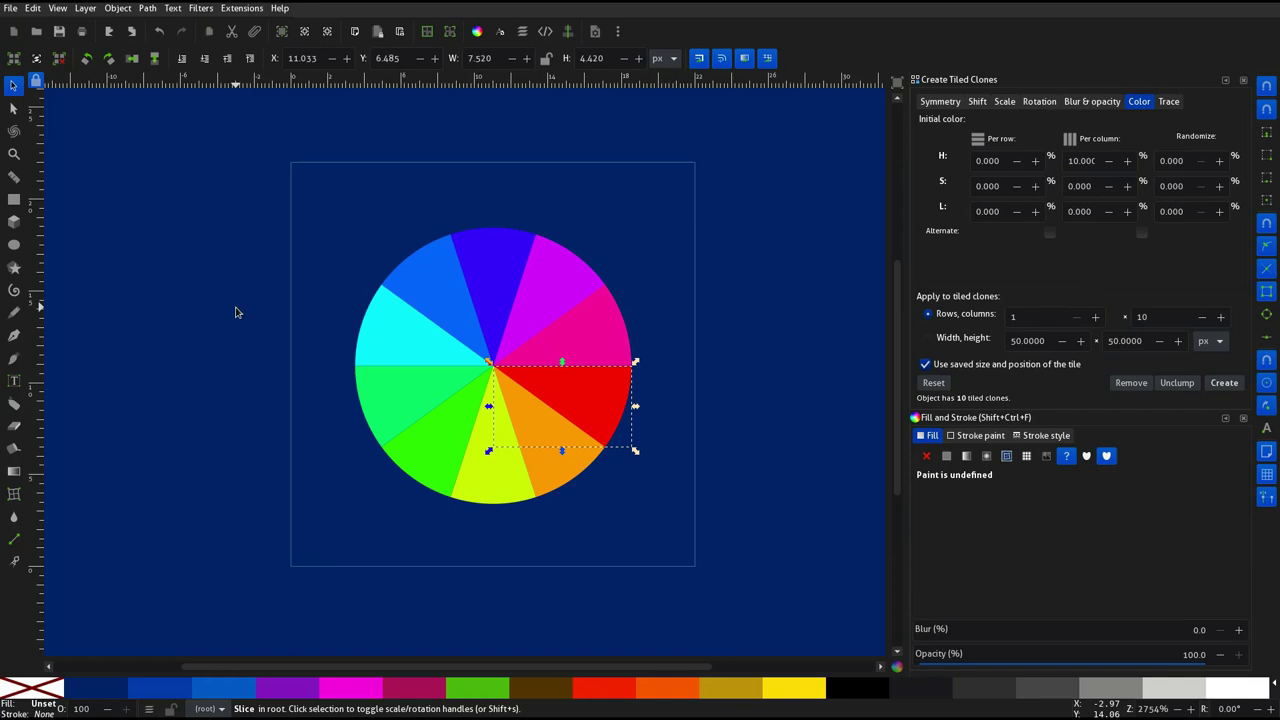
key(question)
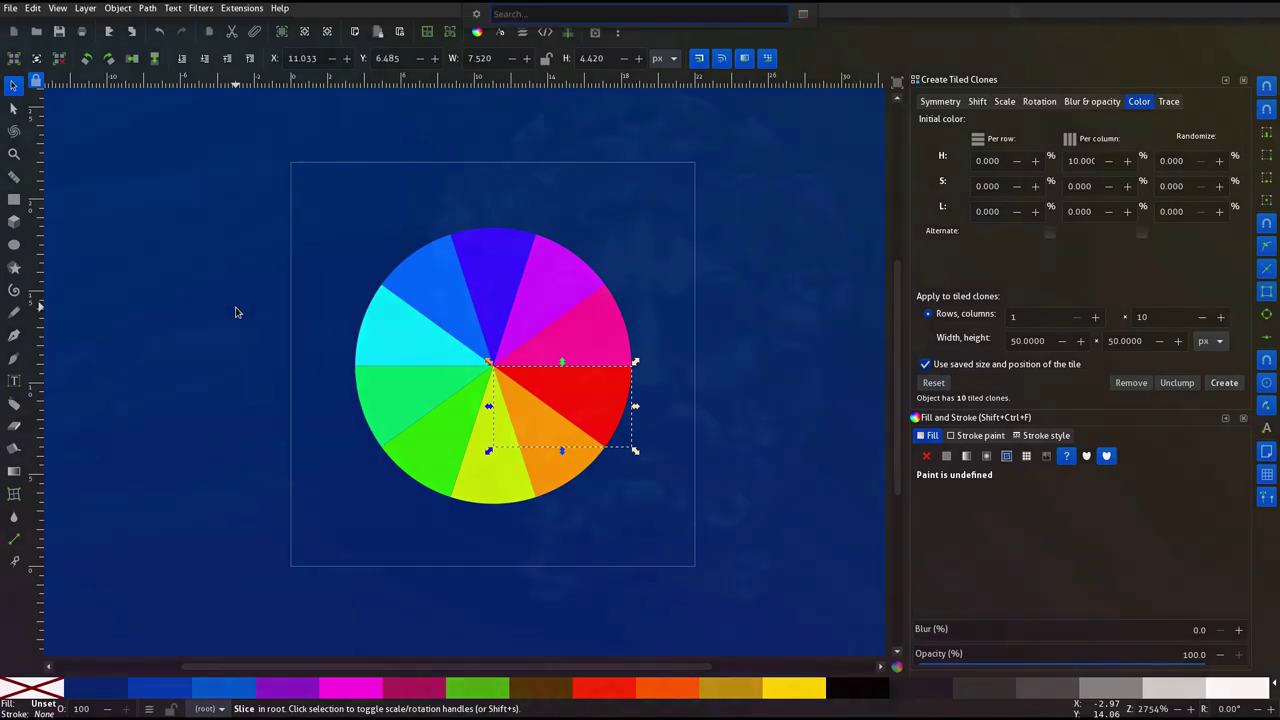
text(qt)
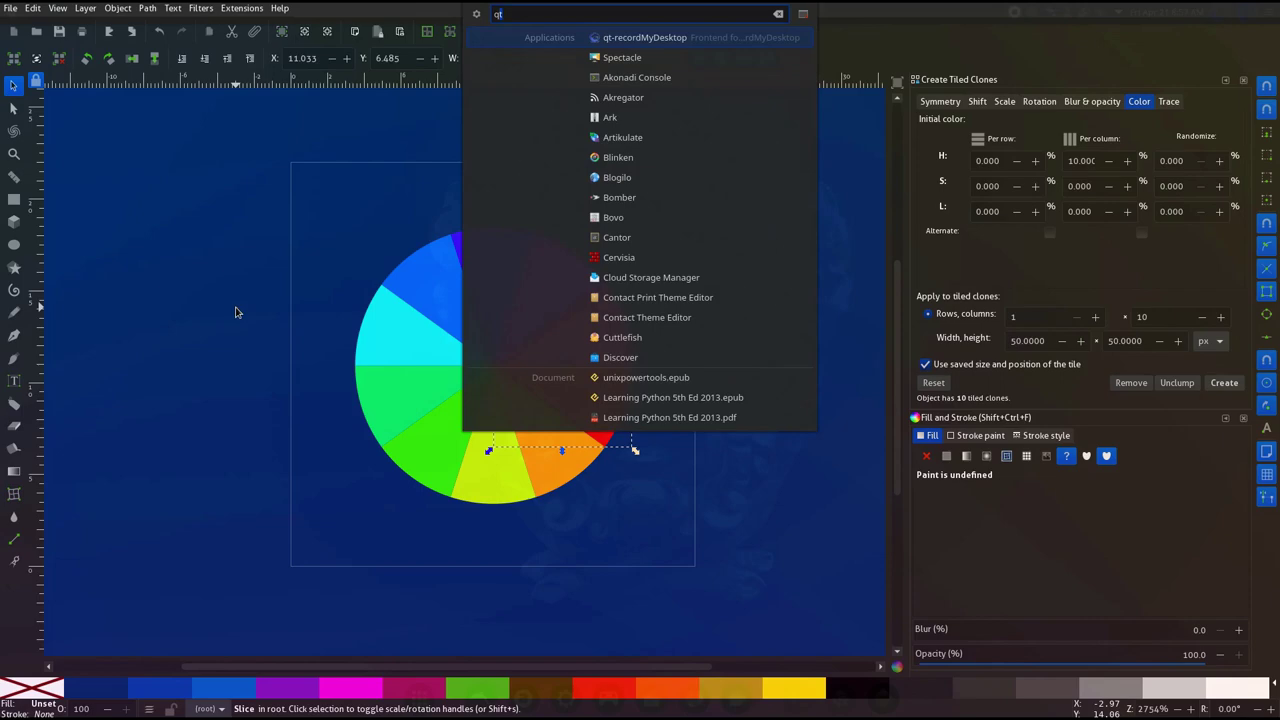
key(Return)
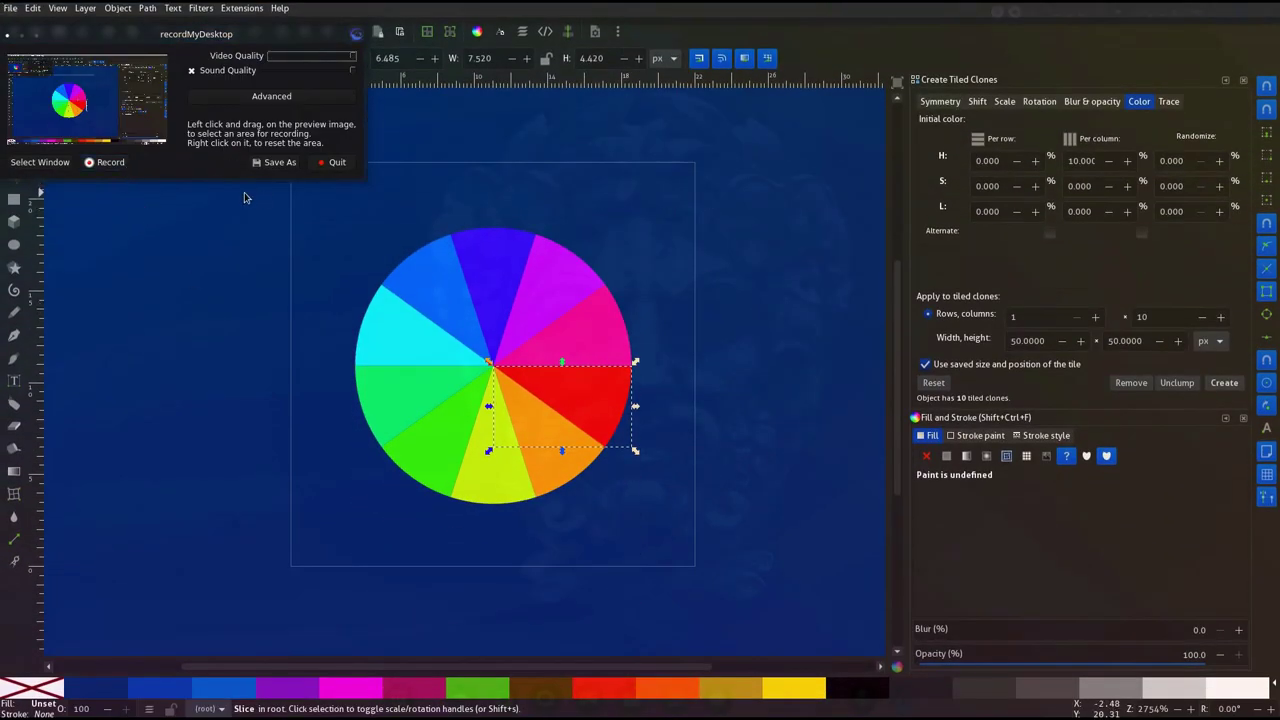
drag(198, 33, 274, 156)
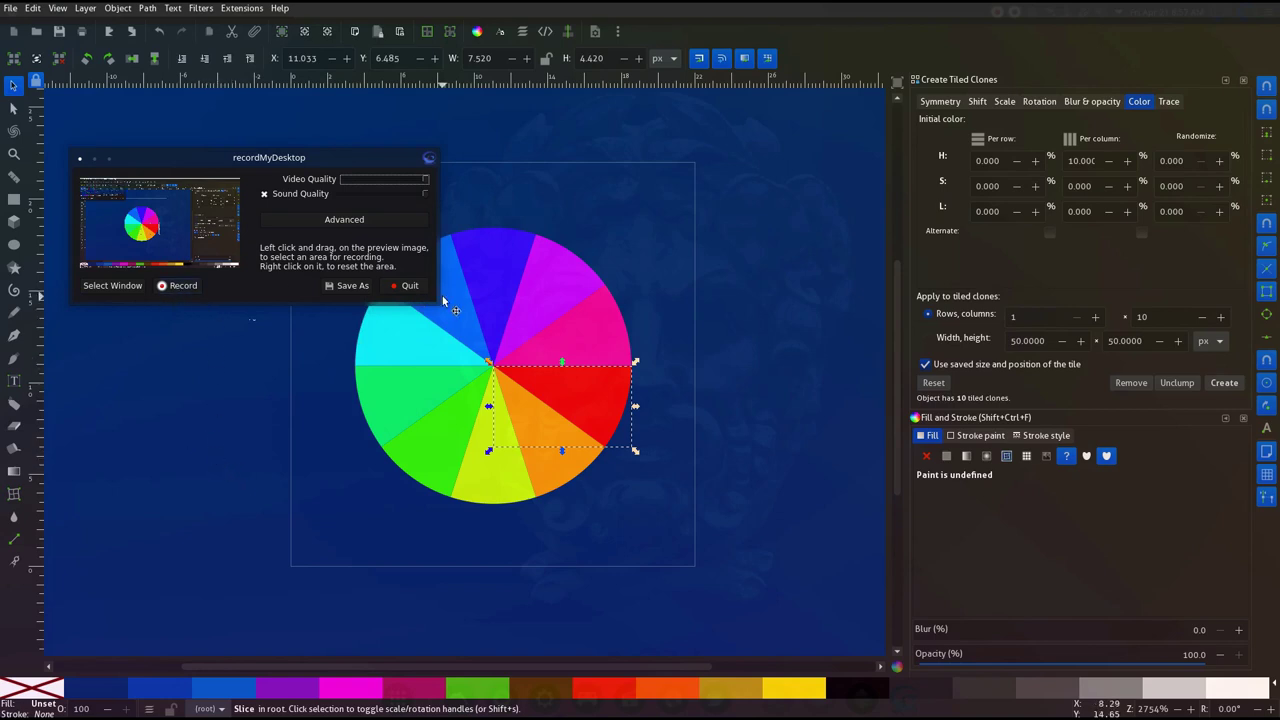
click(409, 286)
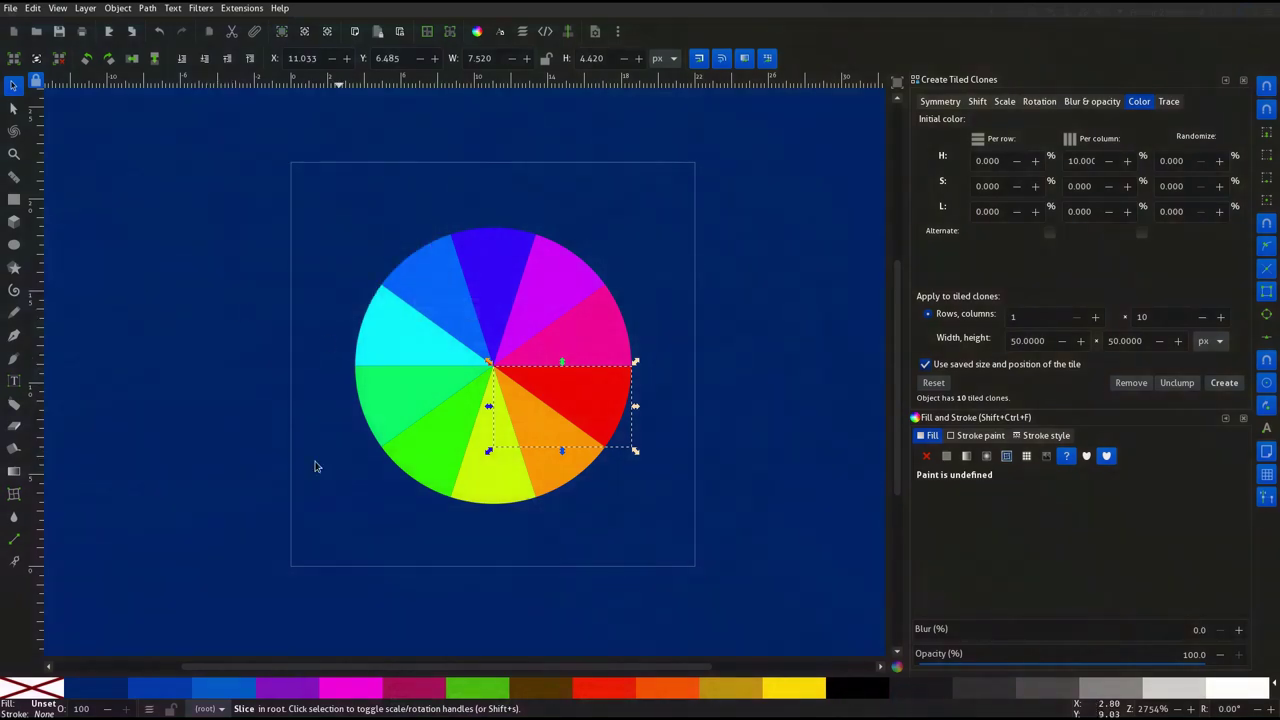
Deselect the wheel, exit fullscreen, and minimize the Inkscape window.
click(197, 275)
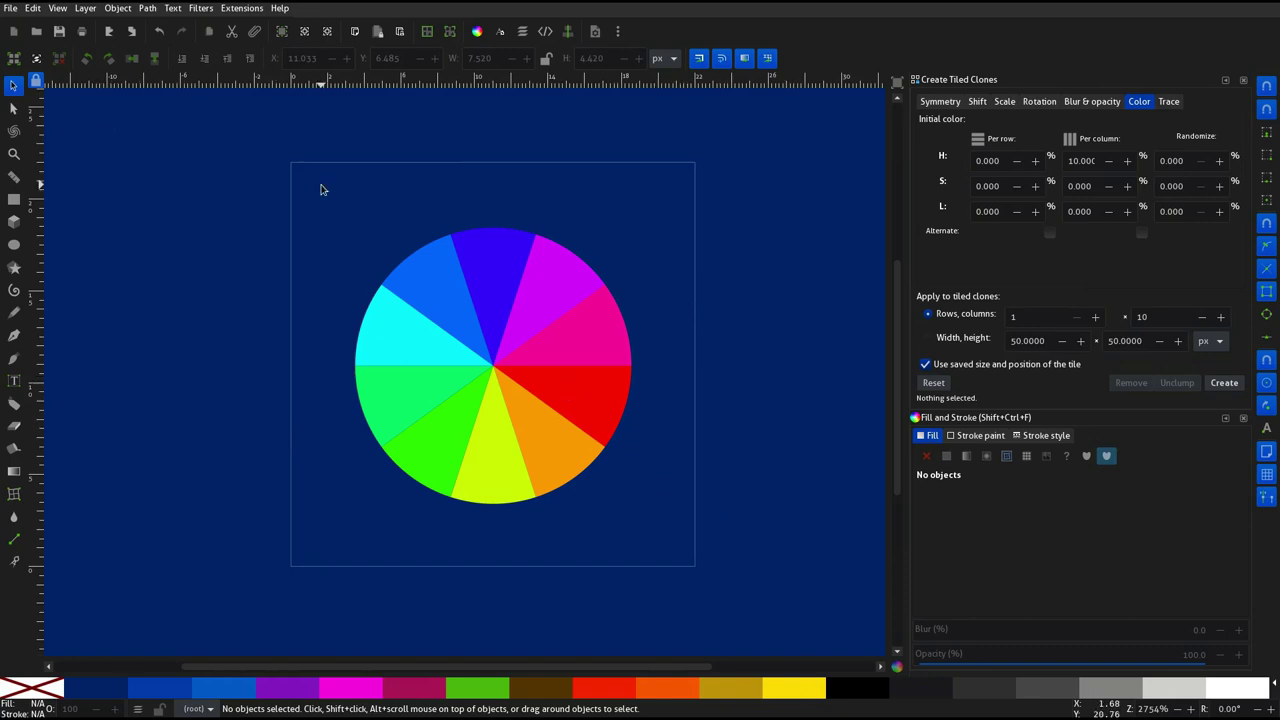
key(F11)
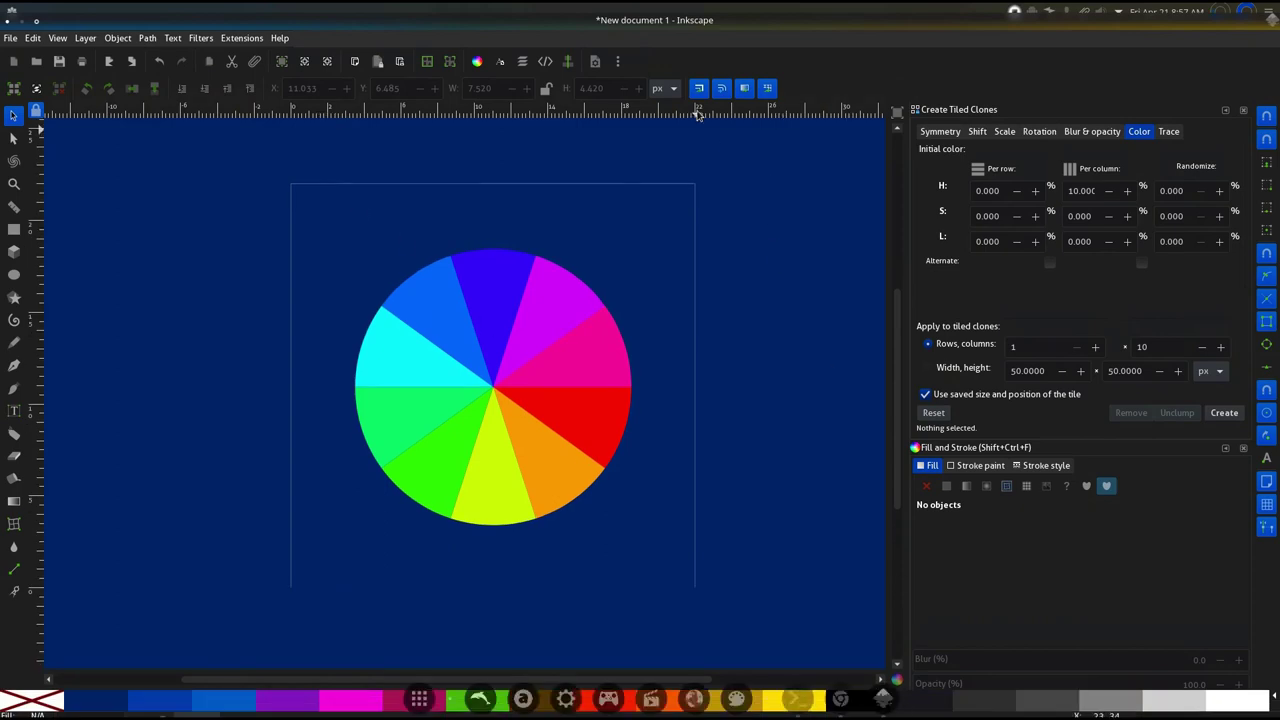
key(super)
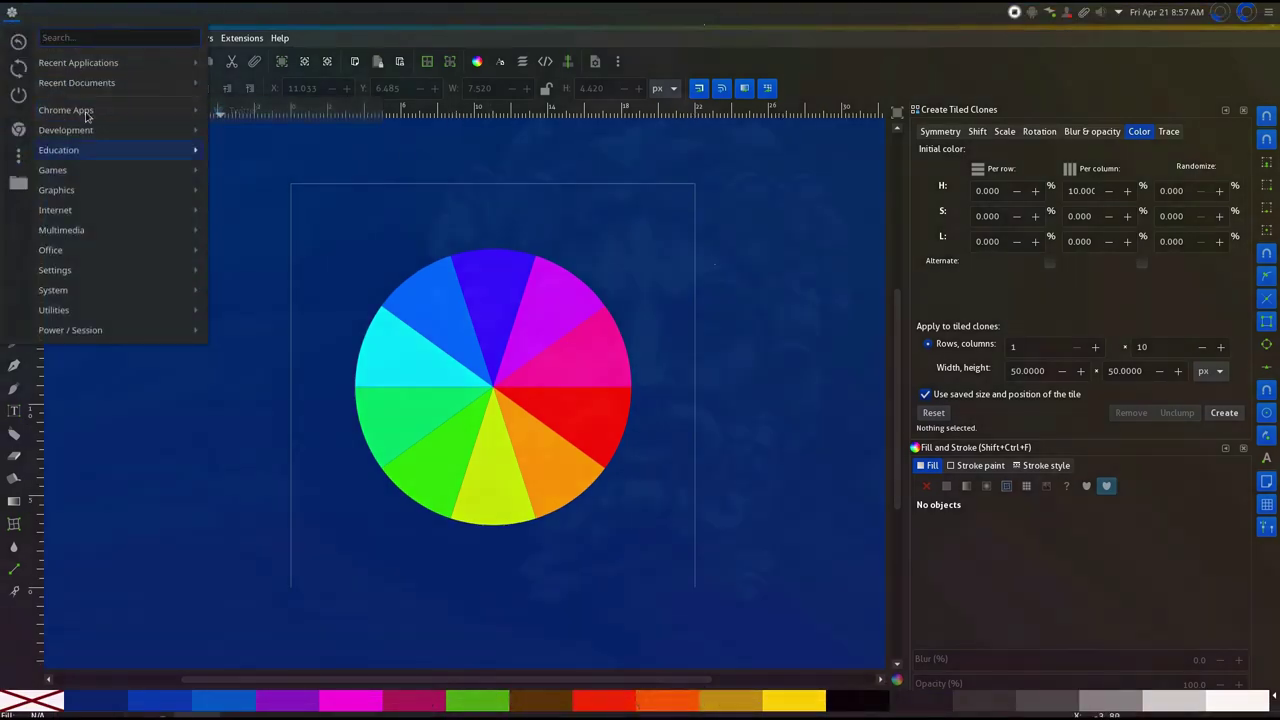
click(46, 12)
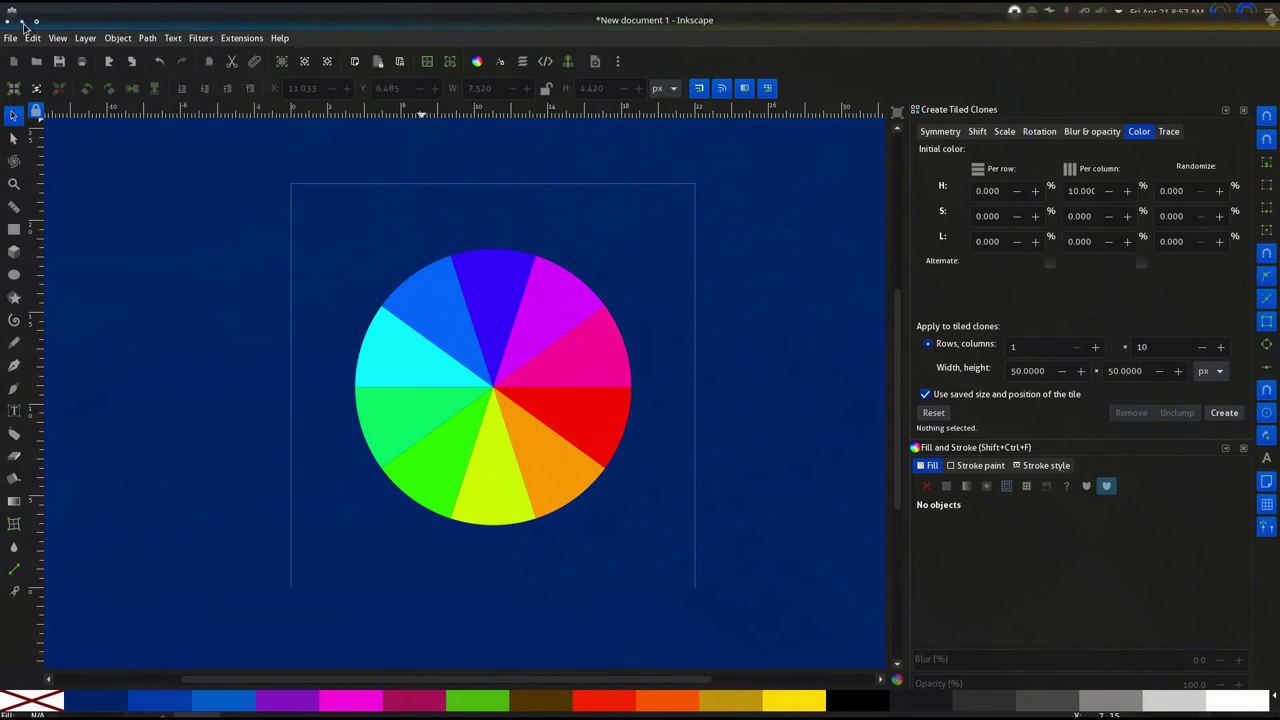
click(22, 21)
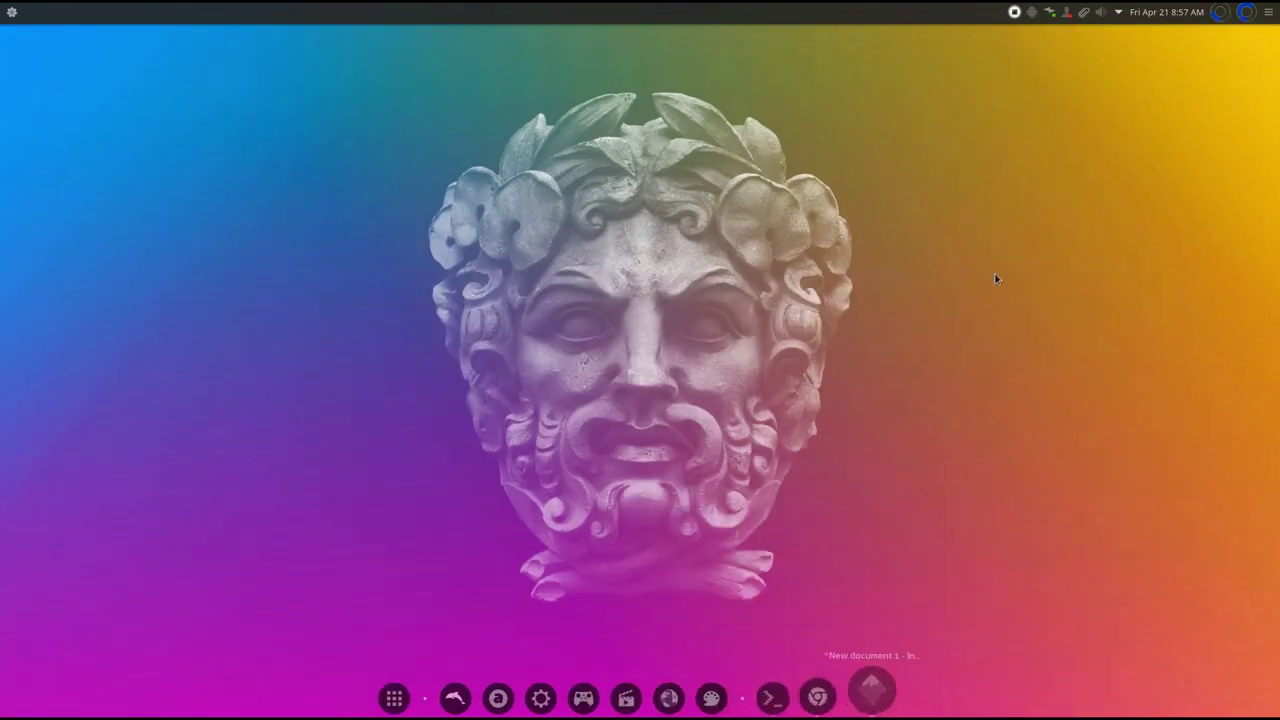